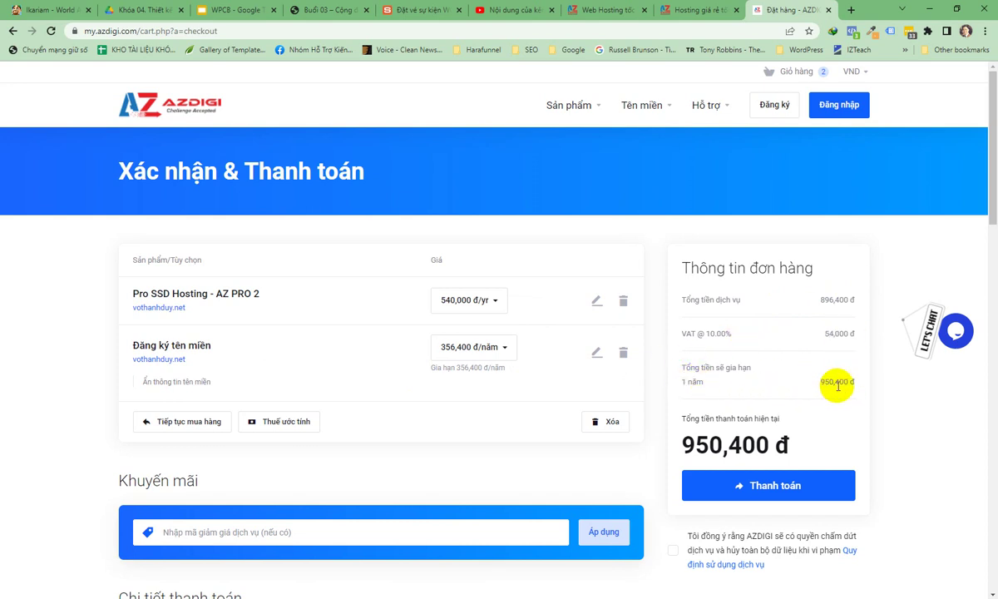
Review the registration period options and prices for the domain in the cart, keeping the one-year term
scroll(877, 447, "down", 1)
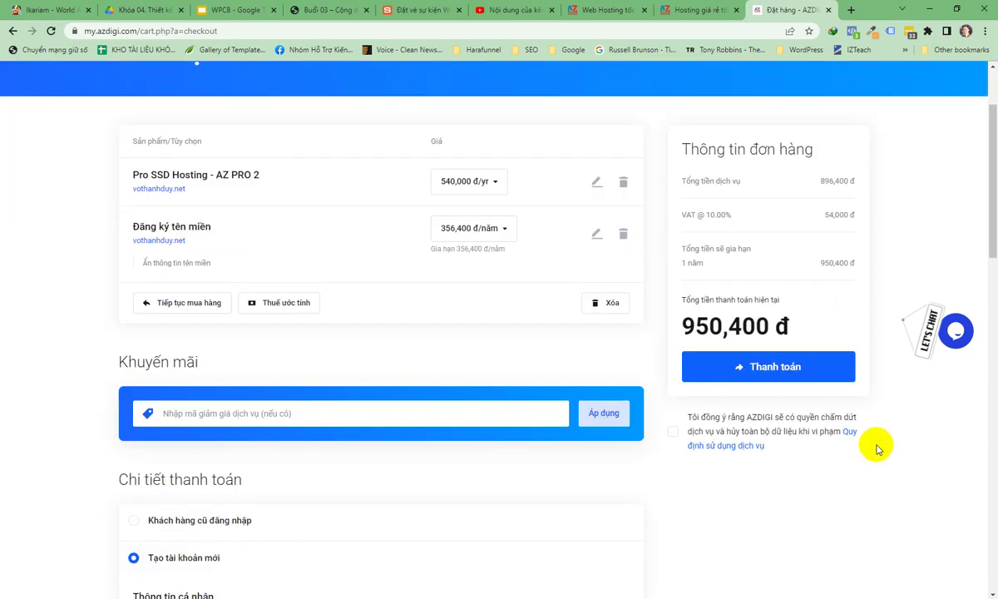
scroll(876, 447, "up", 1)
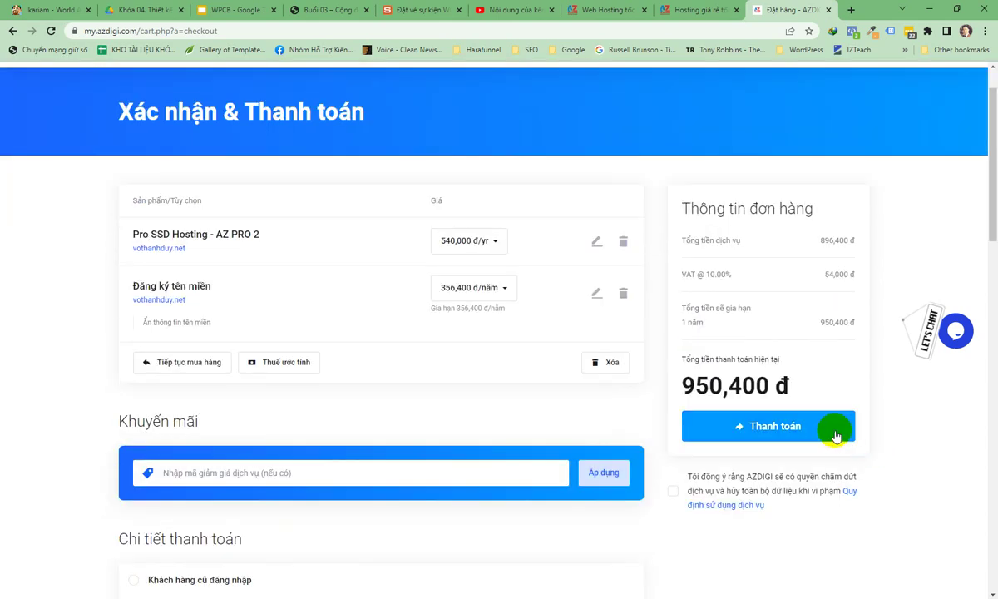
left_click(504, 288)
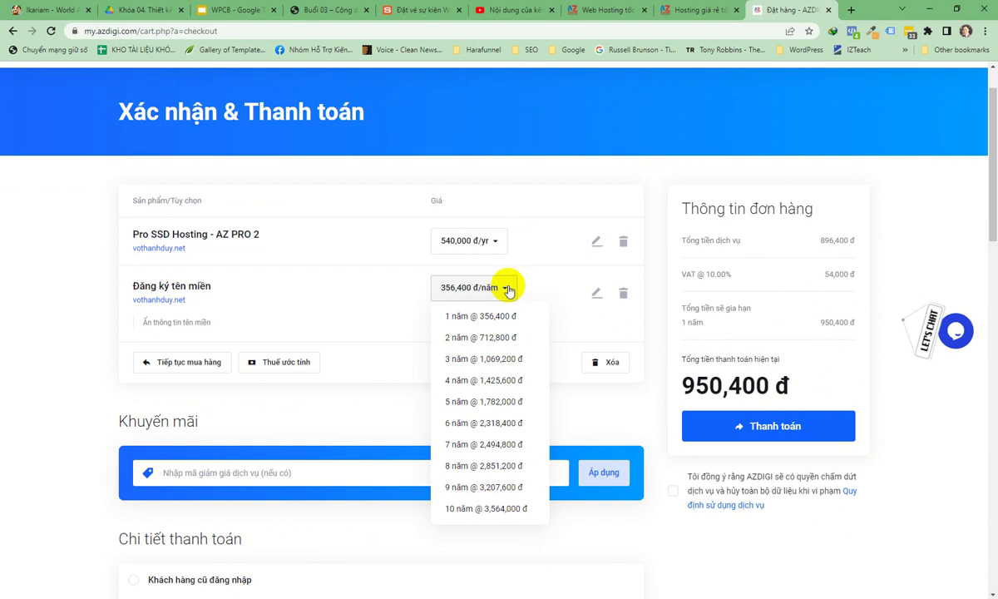
left_click(509, 288)
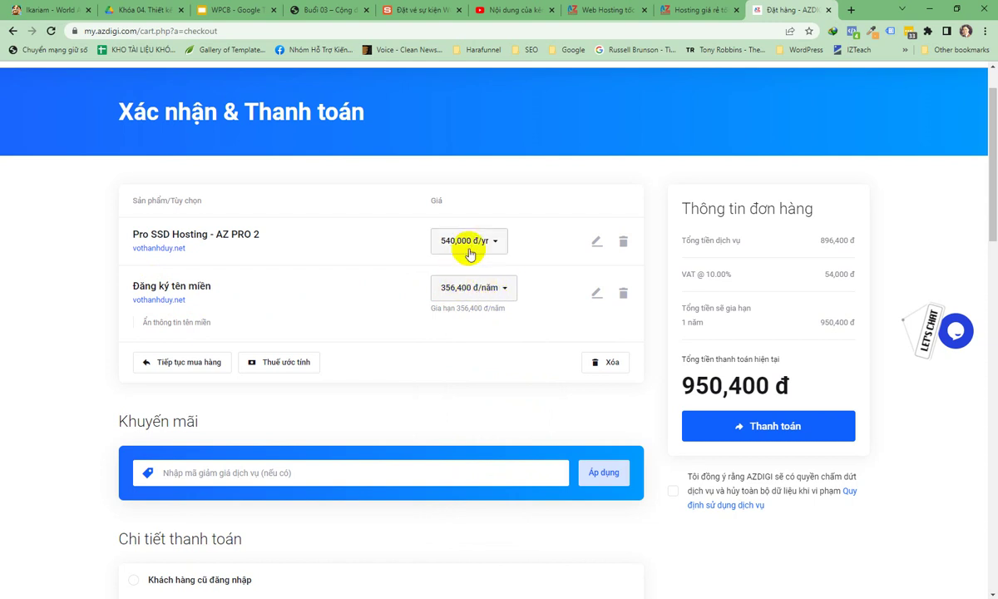
scroll(577, 391, "down", 1)
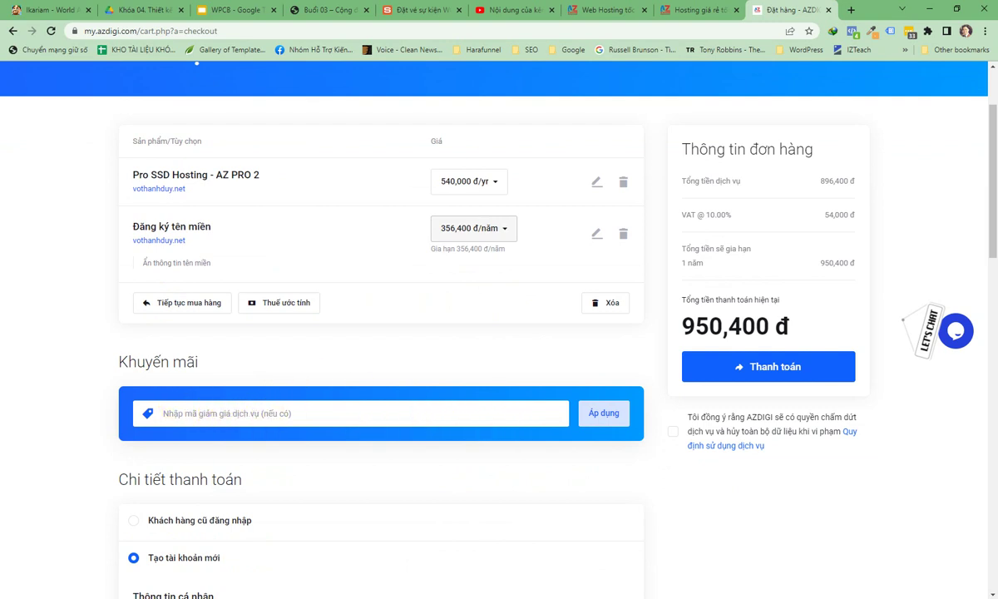
Switch to the Notepad note and replace its last line with the discount code AZDIGIHELLO
key("alt+Tab")
left_click(528, 307)
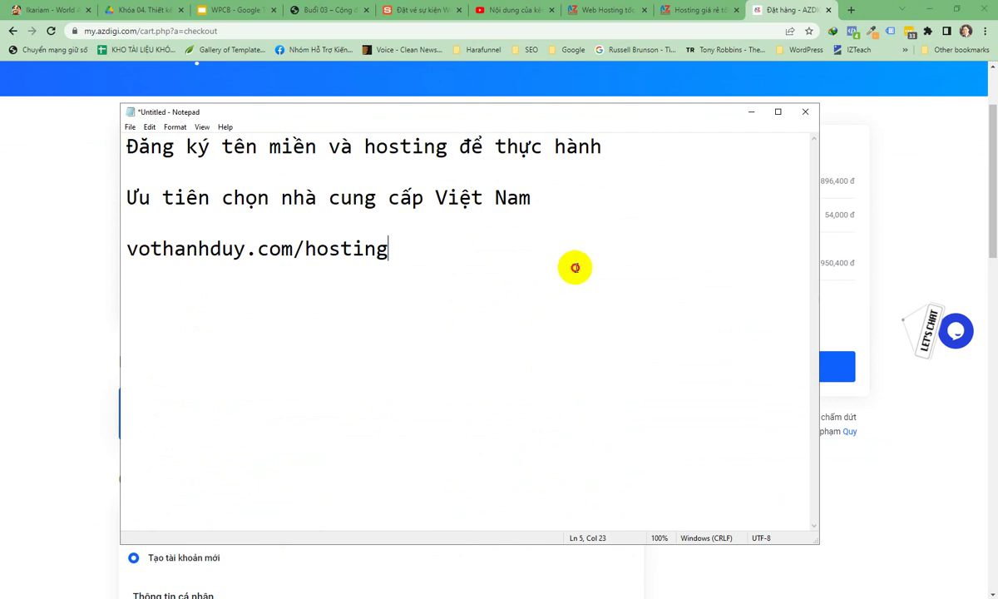
left_click_drag(574, 267, 149, 267)
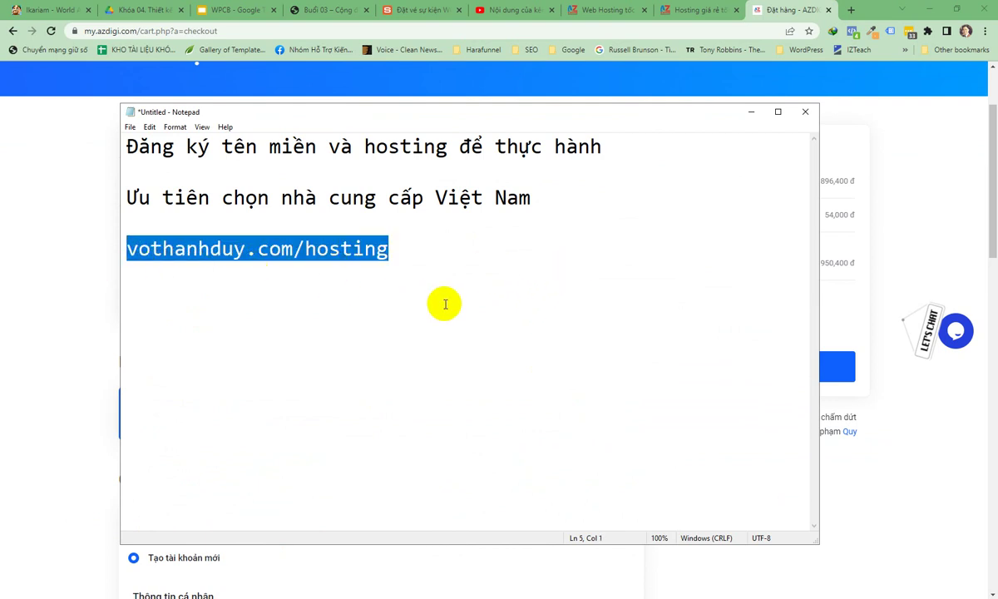
key("Delete")
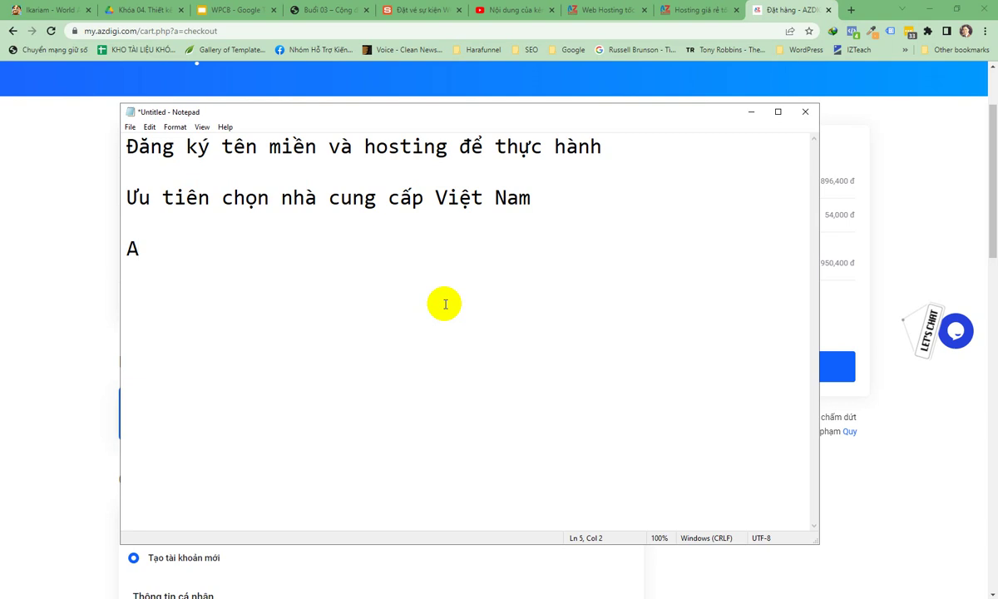
type("AZDIGIHELLO")
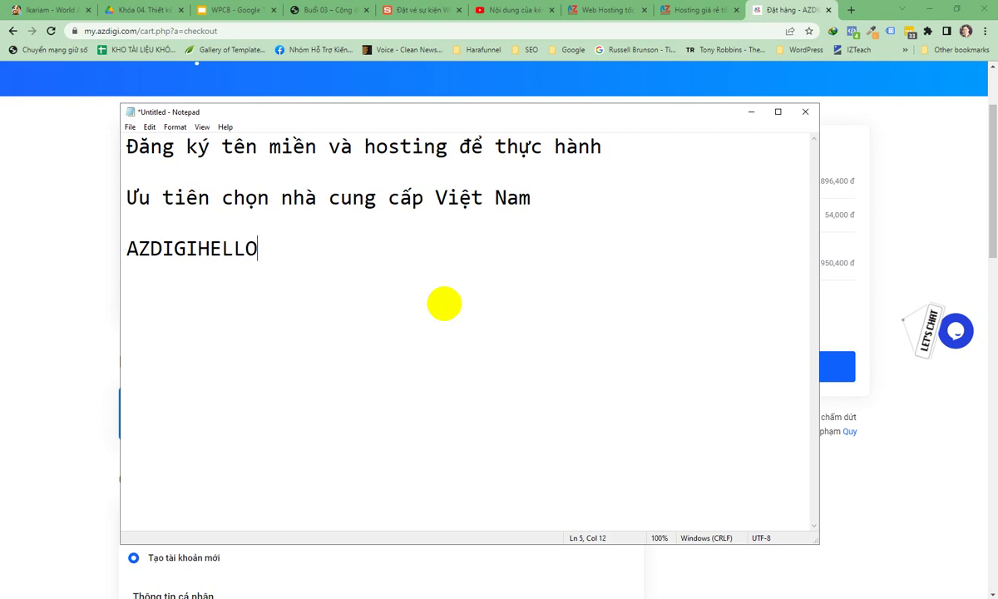
Copy the code AZDIGIHELLO from the note and apply it as the discount code in the AZDIGI cart
double_click(171, 243)
key("ctrl+c")
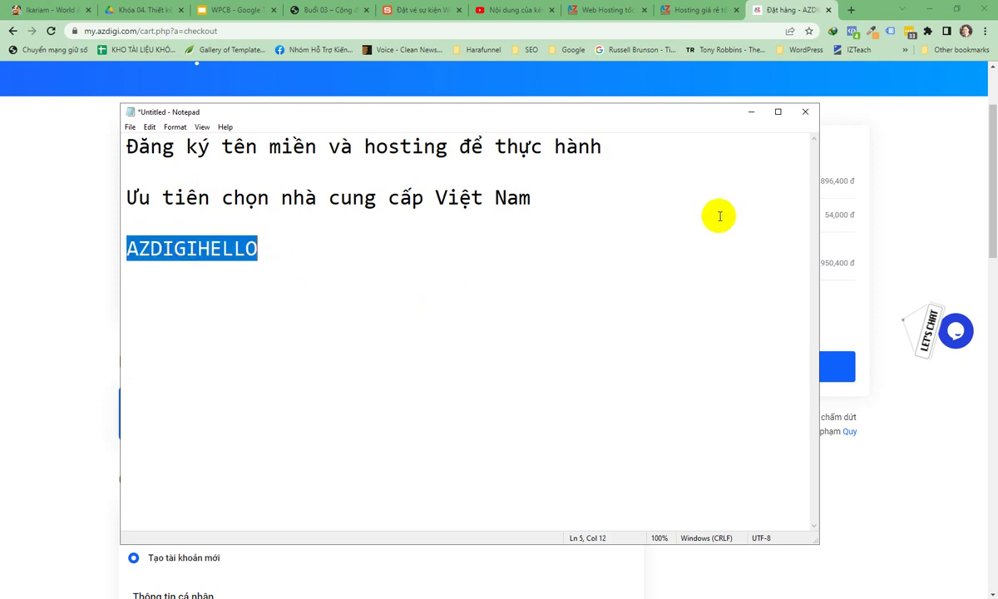
left_click(753, 115)
left_click(226, 412)
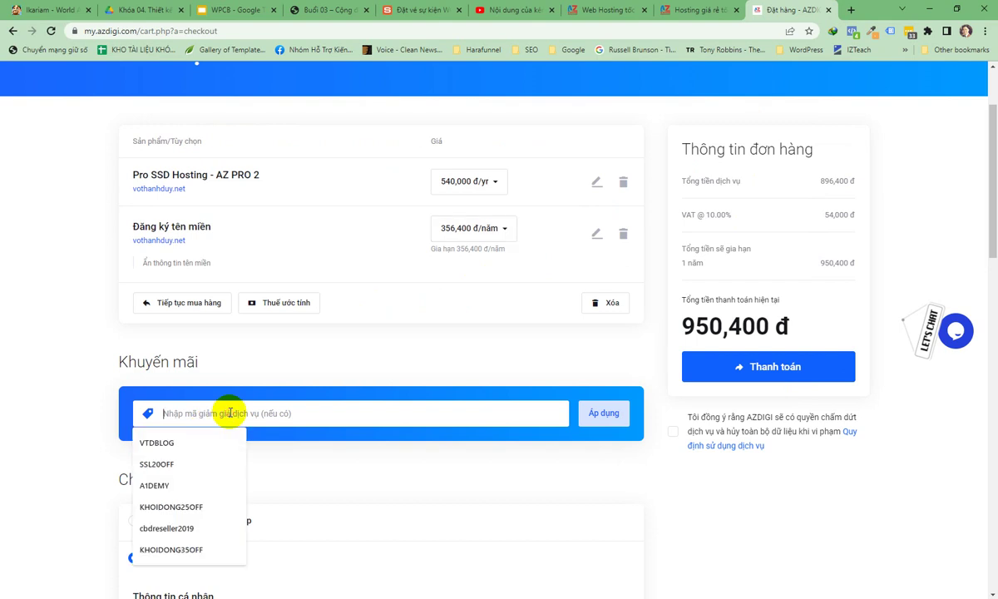
key("ctrl+v")
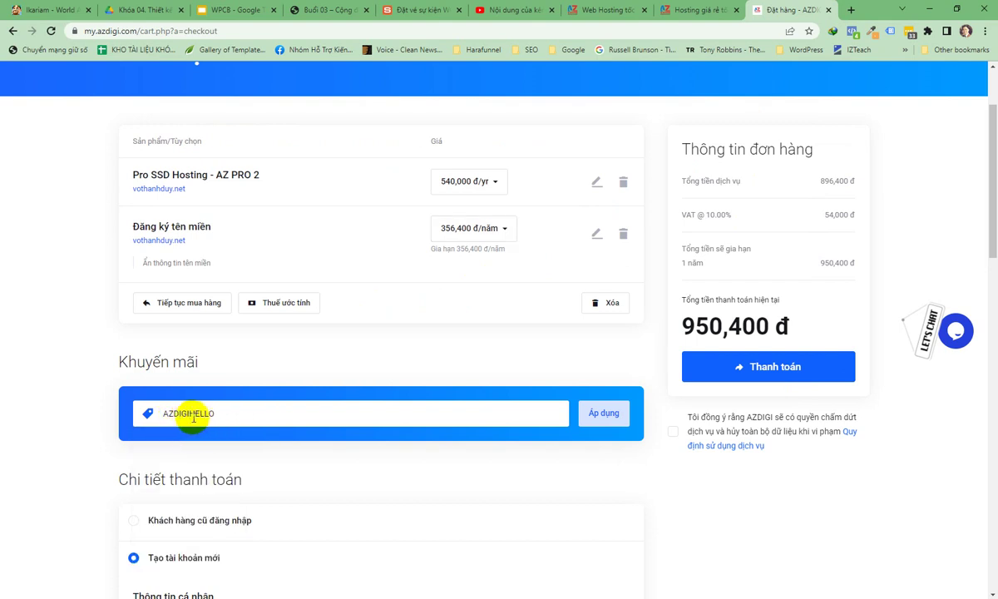
left_click(602, 419)
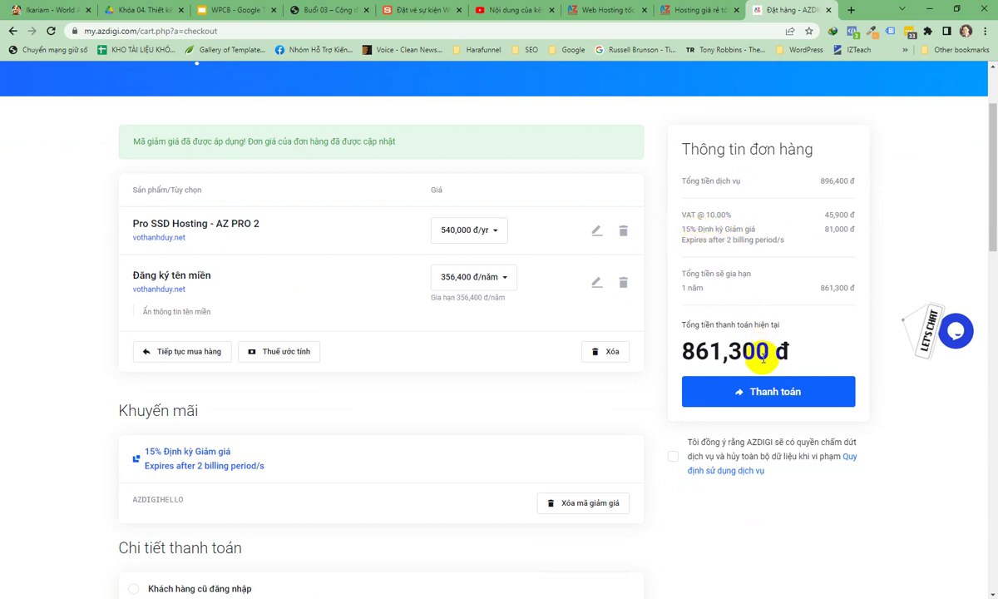
Check the existing-customer login option in the payment details and switch back to creating a new account
scroll(763, 356, "down", 1)
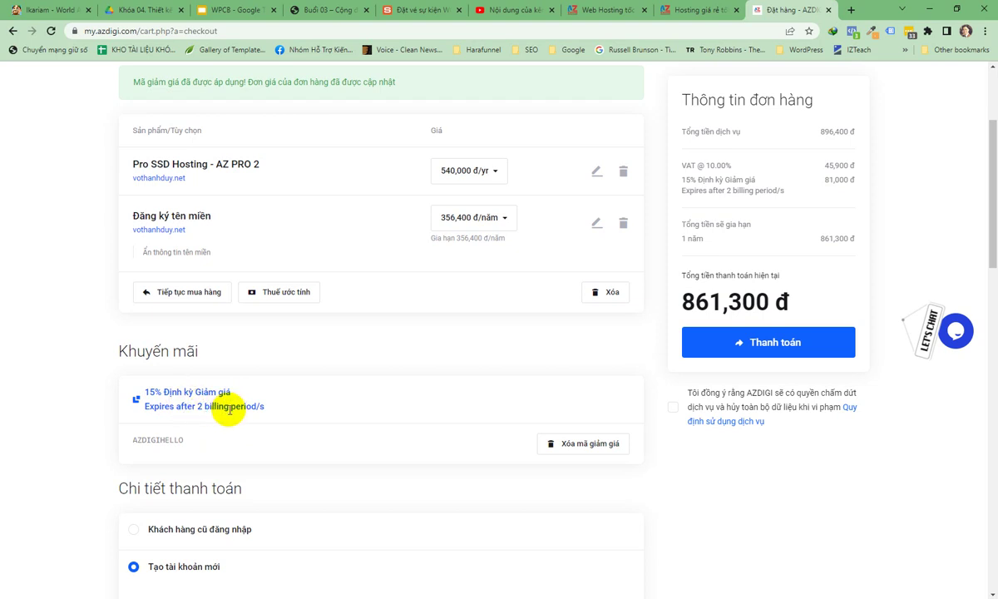
scroll(237, 407, "down", 3)
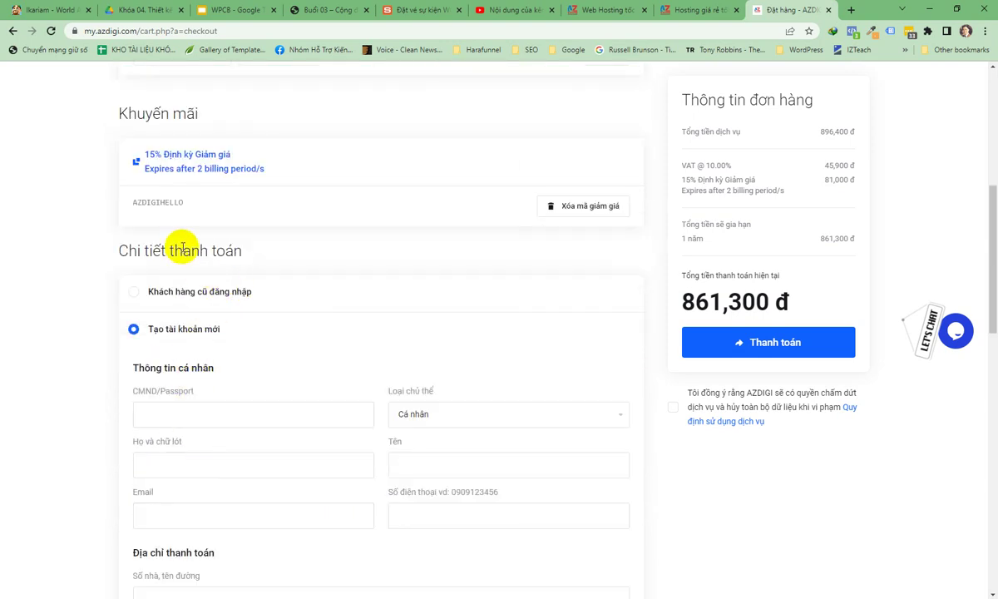
left_click(183, 291)
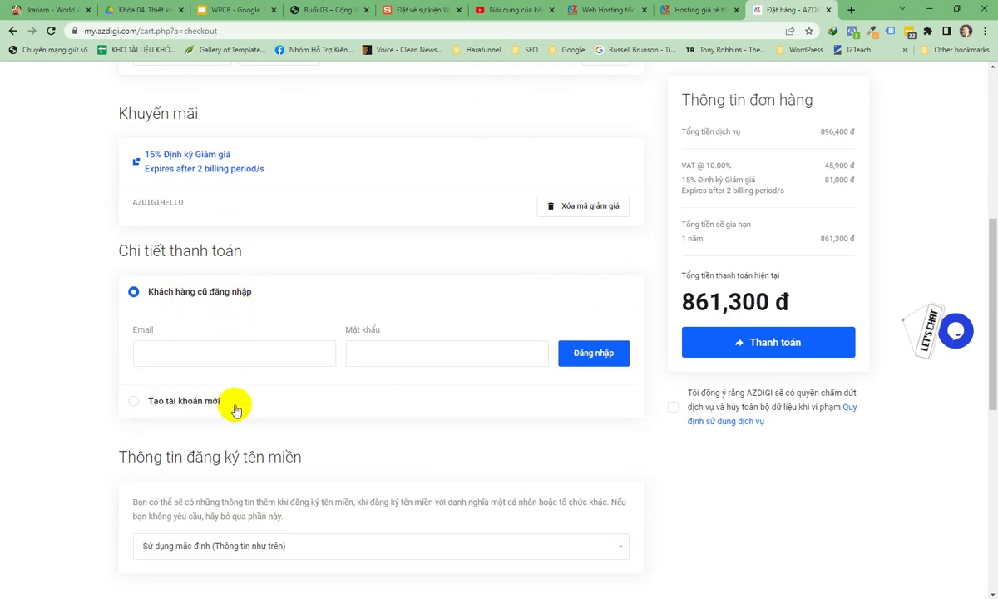
left_click(202, 402)
Look over the ID and postal code fields of the new account form and agree to the terms of service
scroll(366, 407, "down", 2)
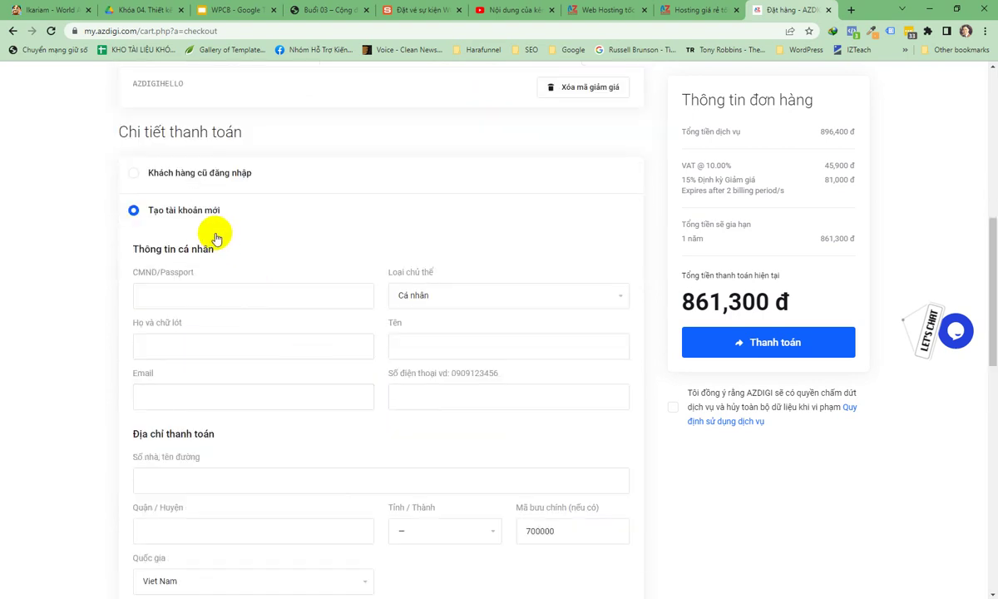
scroll(173, 296, "down", 1)
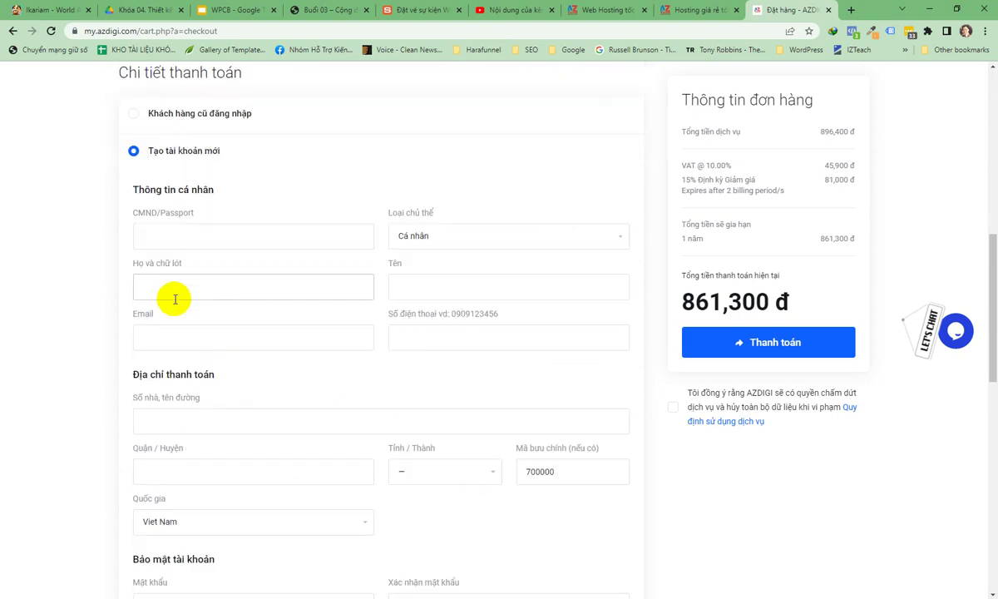
left_click(161, 237)
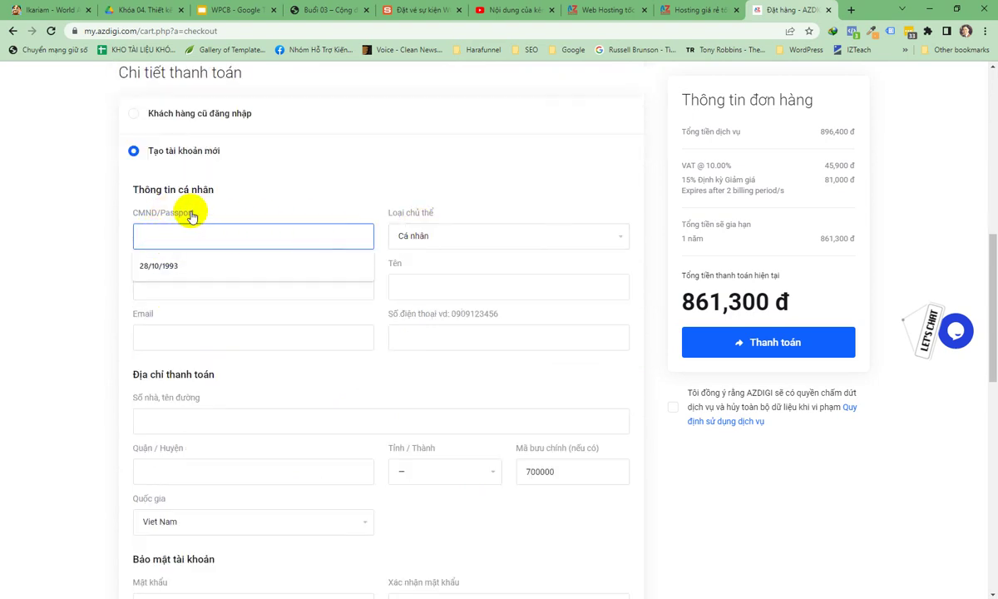
left_click(217, 212)
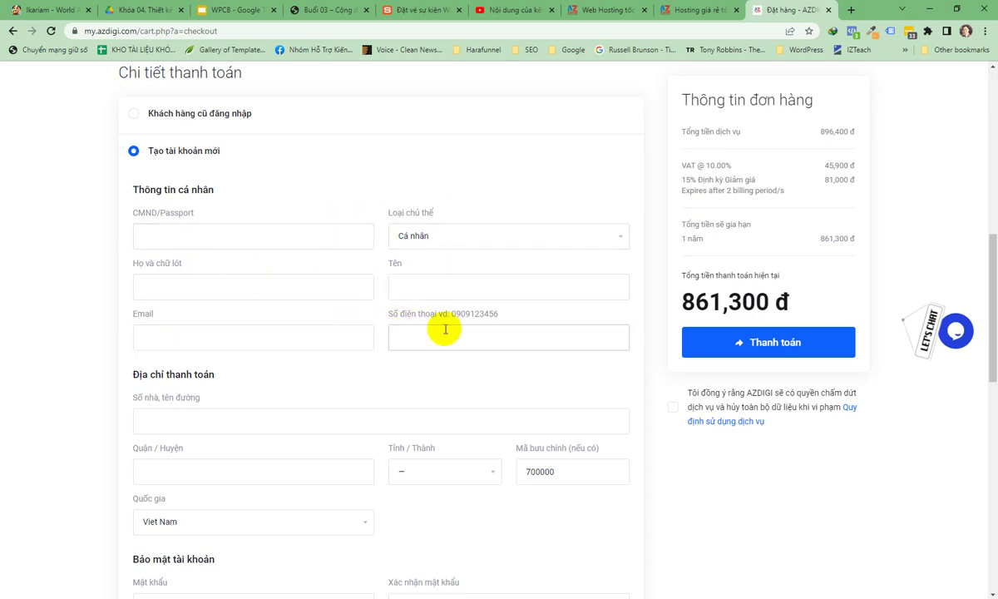
scroll(444, 329, "down", 2)
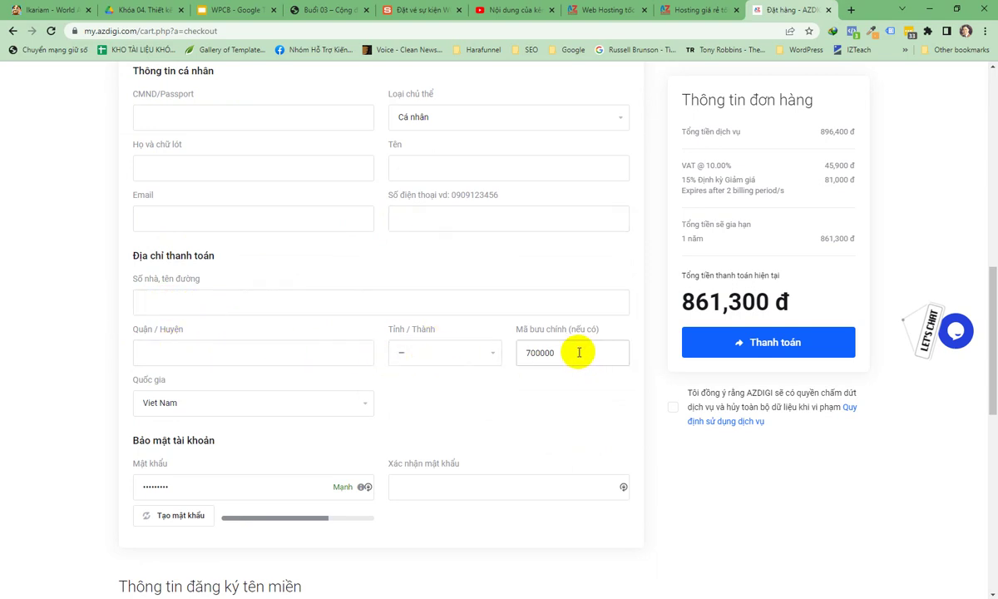
left_click(545, 355)
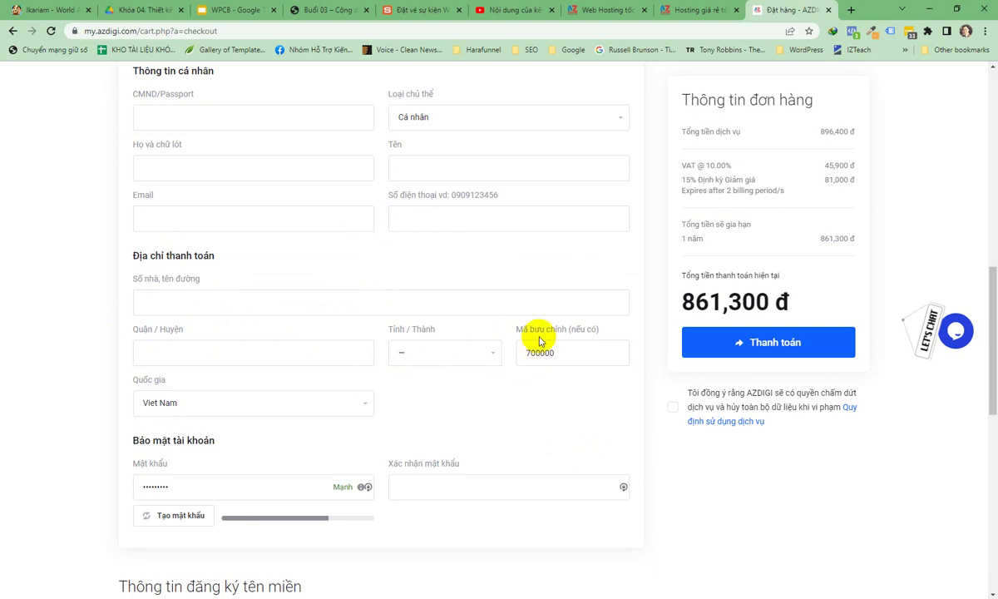
double_click(525, 353)
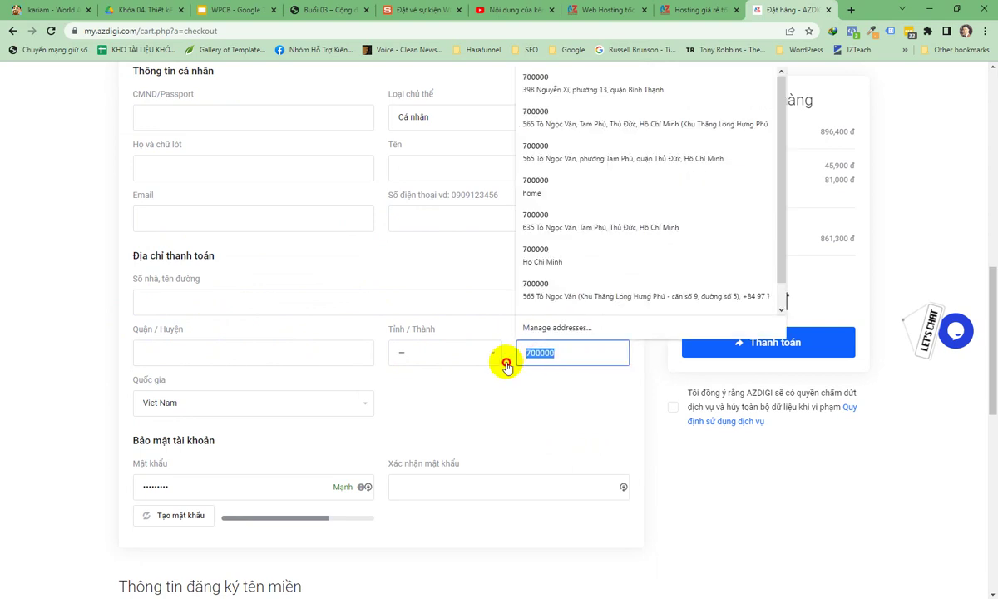
left_click(672, 406)
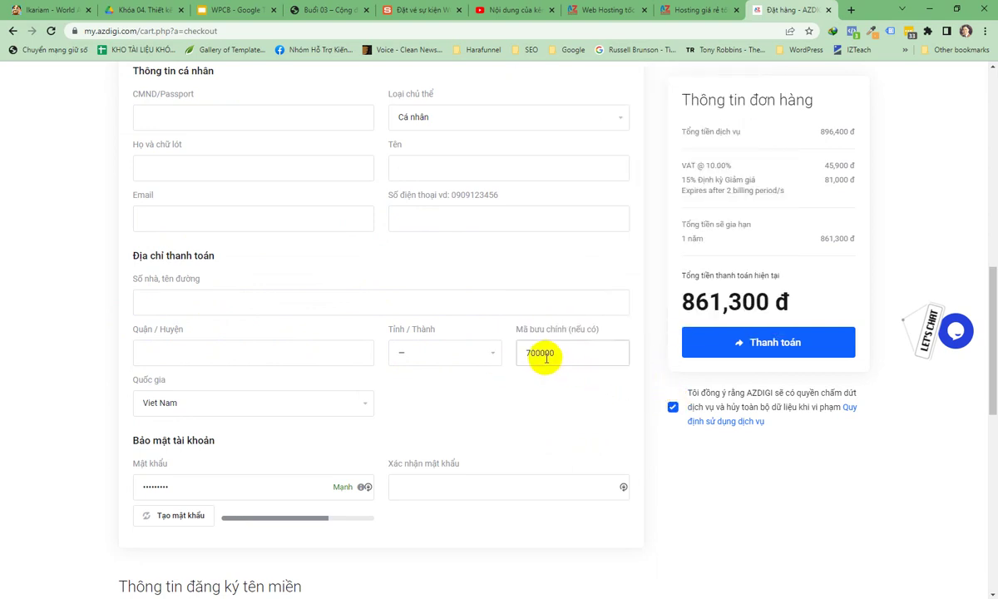
Examine the account password fields and the domain registration information section of the checkout form
scroll(482, 440, "down", 1)
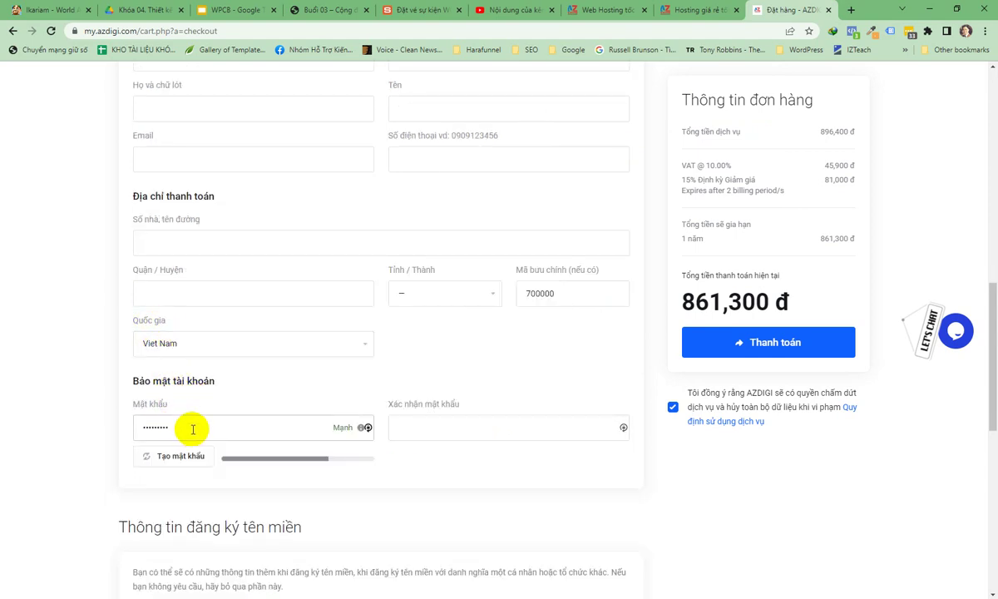
left_click(429, 434)
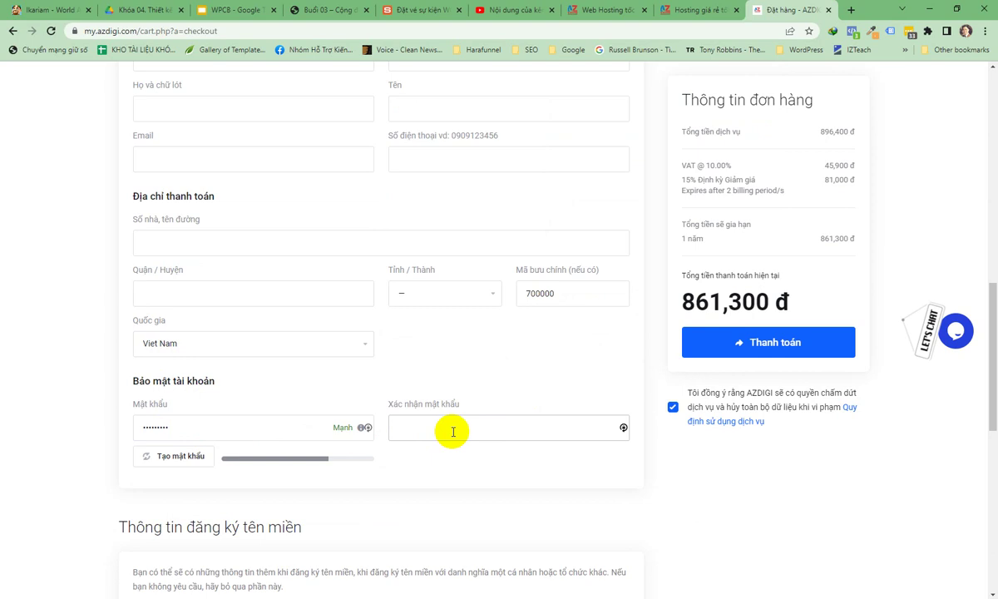
left_click(271, 424)
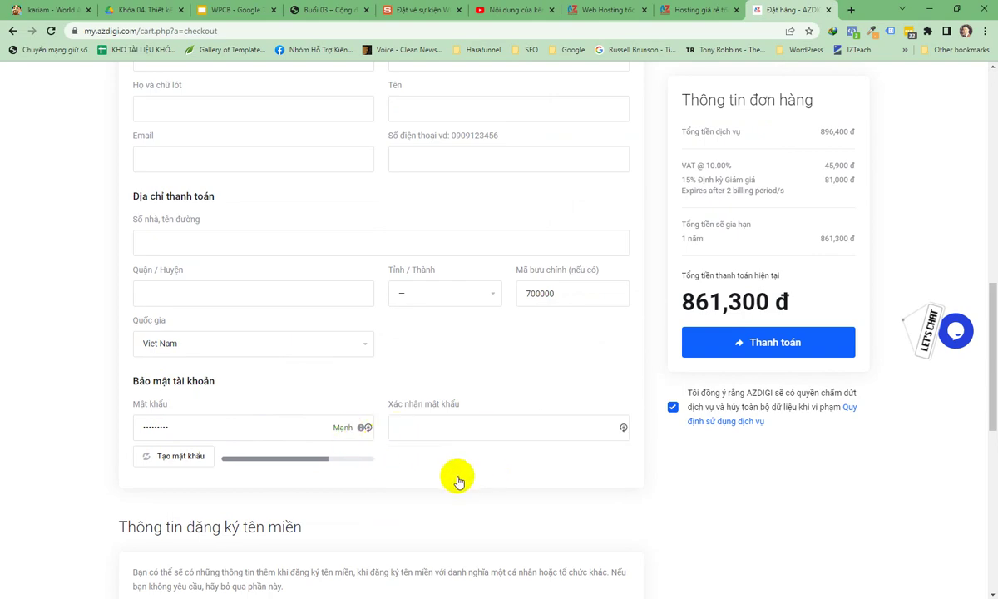
scroll(456, 479, "down", 2)
scroll(457, 479, "down", 3)
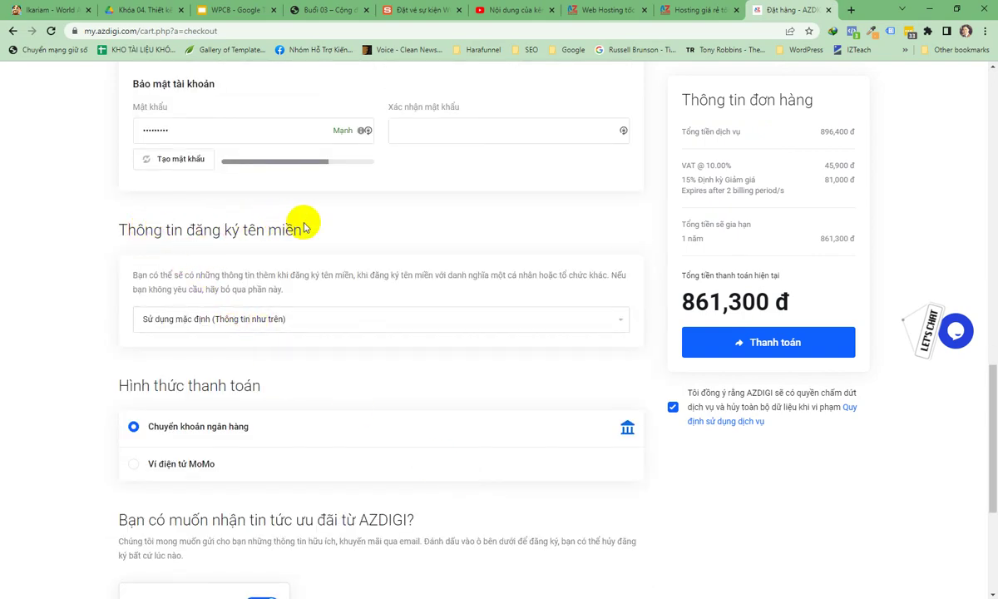
scroll(309, 325, "up", 7)
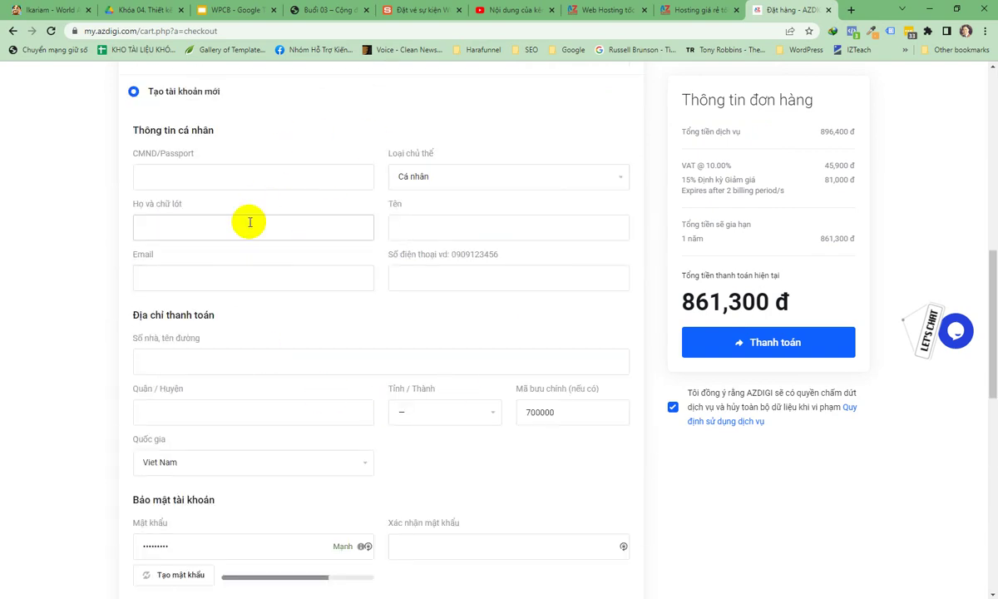
scroll(403, 426, "down", 6)
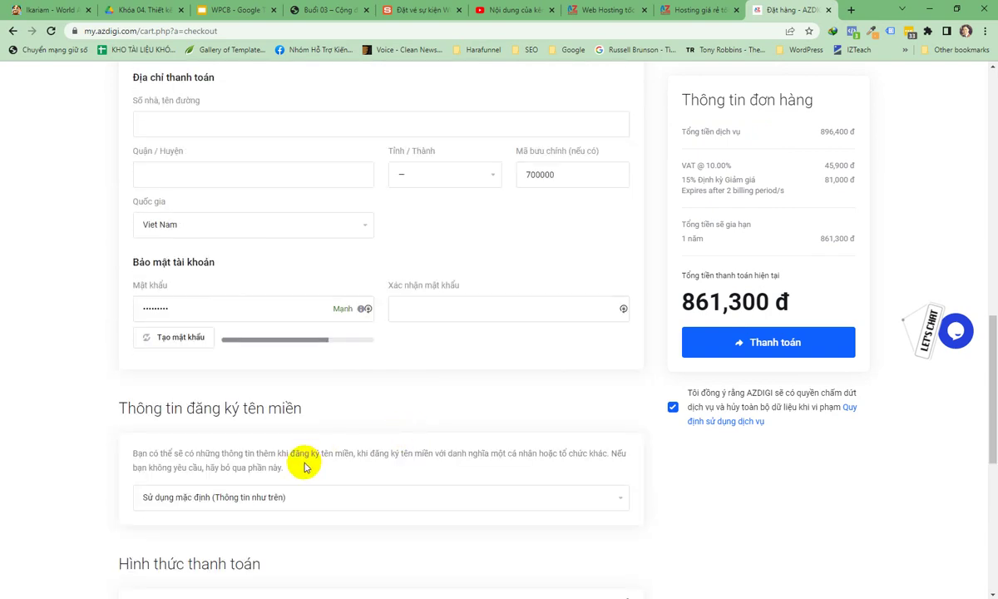
Try the MoMo e-wallet as the payment method and switch back to bank transfer
scroll(305, 383, "down", 3)
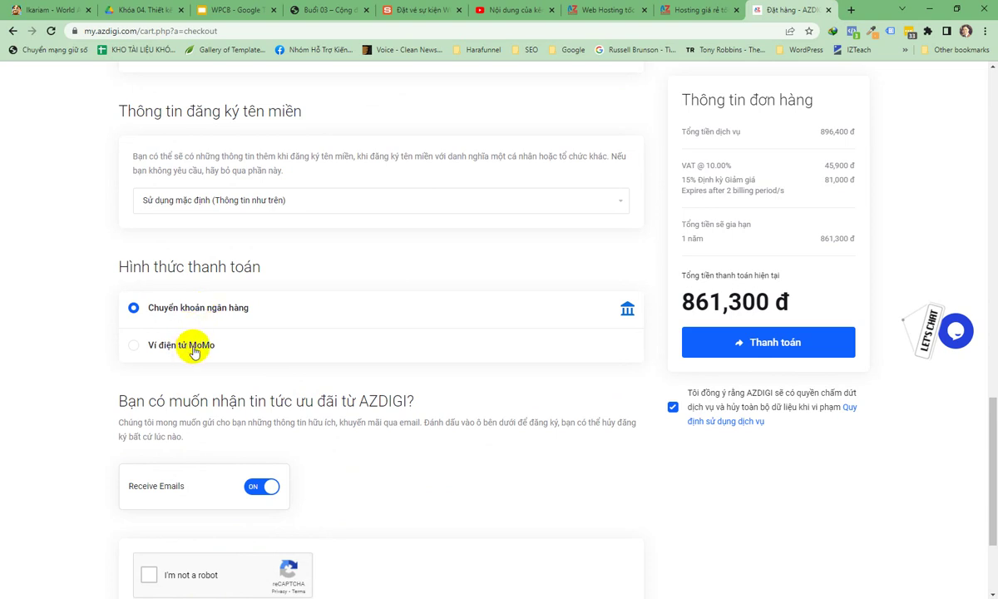
left_click(256, 345)
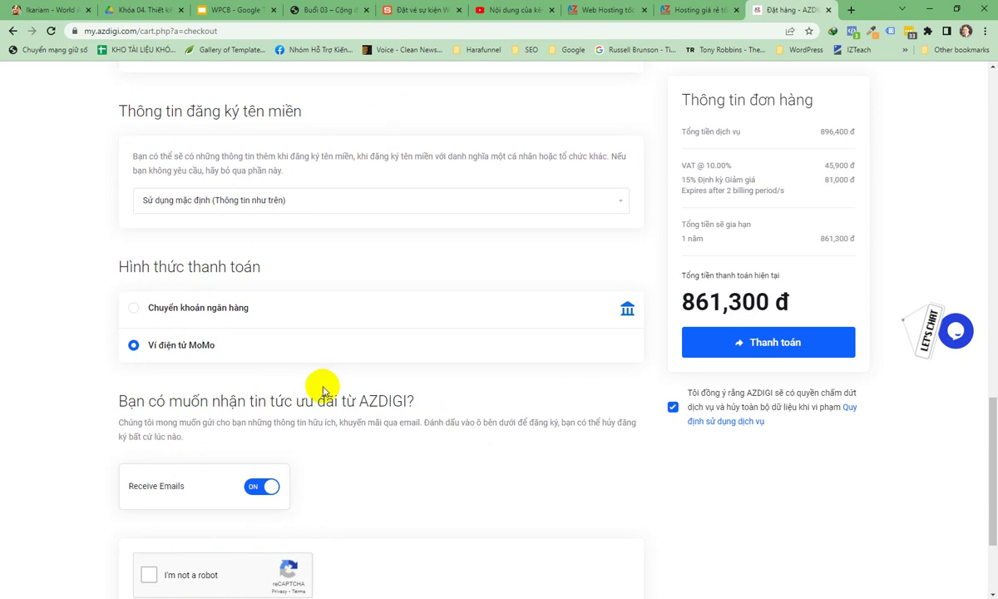
left_click(213, 307)
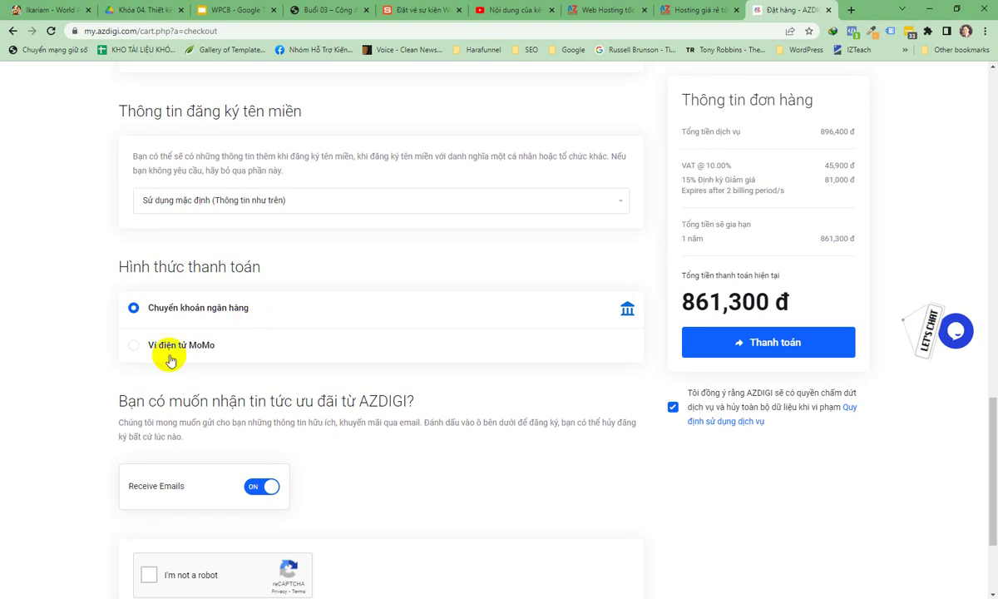
Complete the "I'm not a robot" verification at the end of the checkout form
scroll(331, 491, "down", 2)
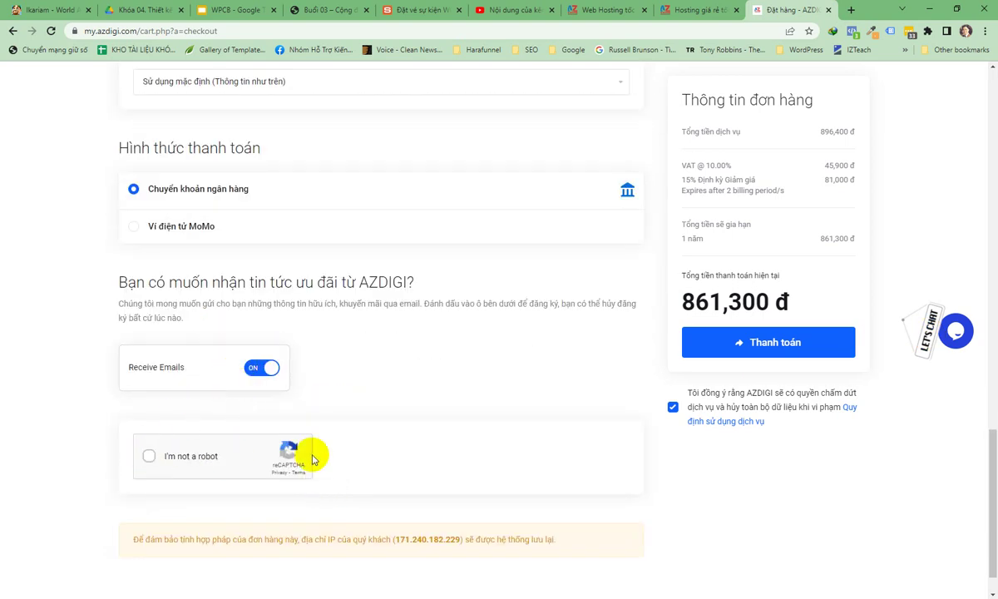
left_click(173, 460)
scroll(274, 466, "down", 1)
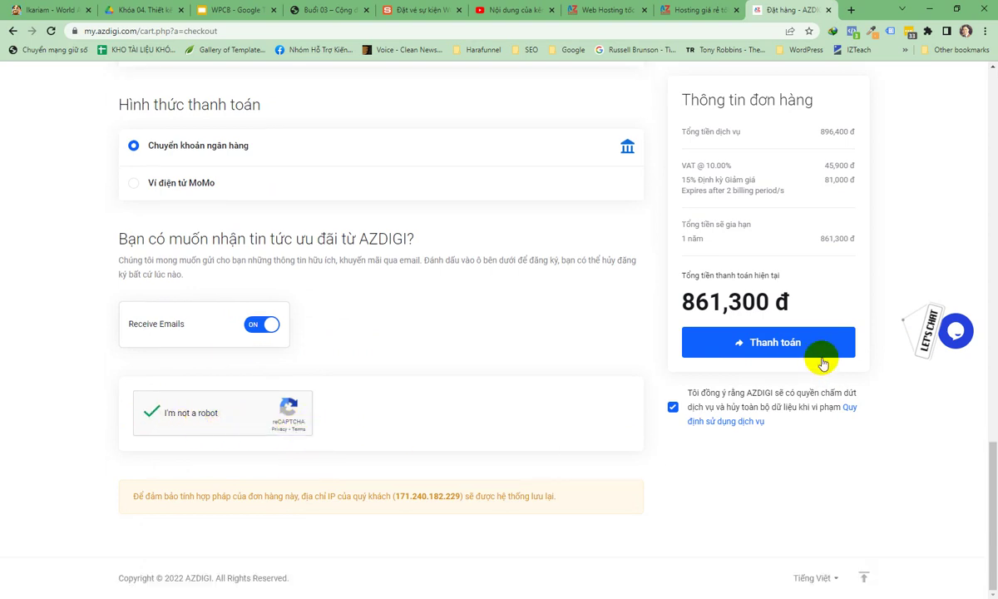
Review the payment methods, applied discount code and ordered items on the checkout page
scroll(747, 345, "up", 1)
left_click(716, 341)
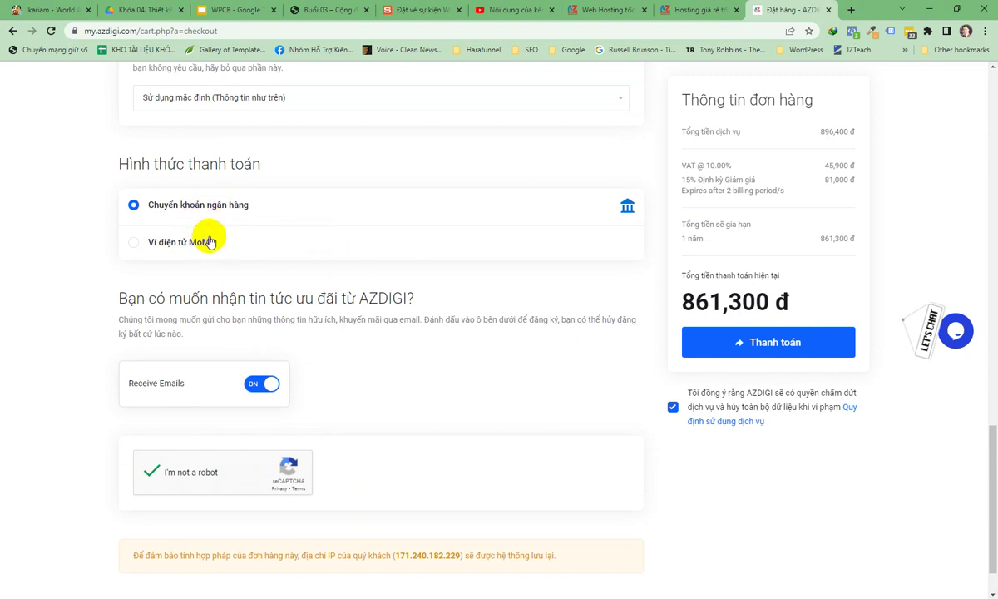
scroll(416, 353, "up", 15)
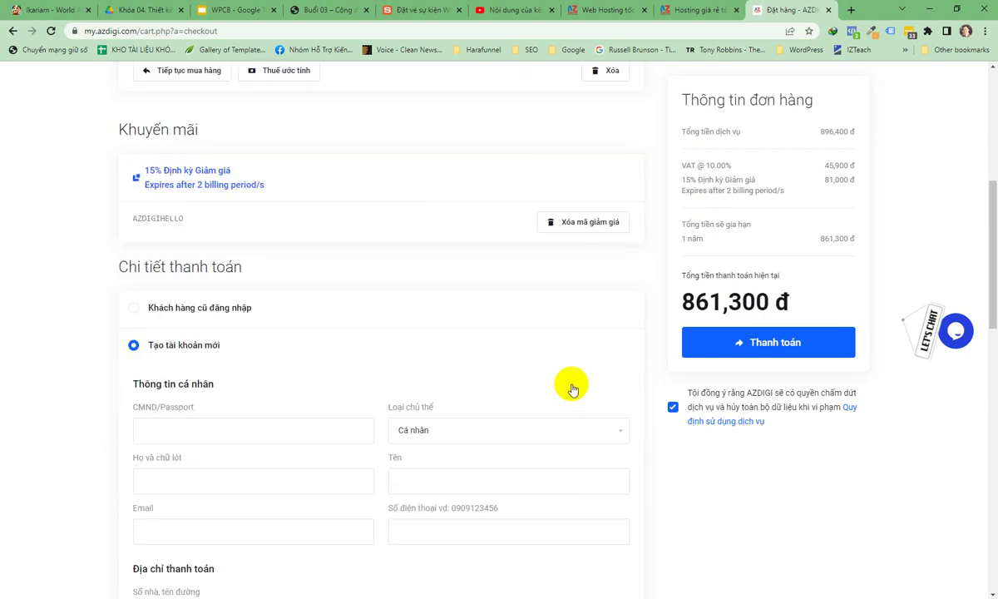
scroll(374, 398, "up", 1)
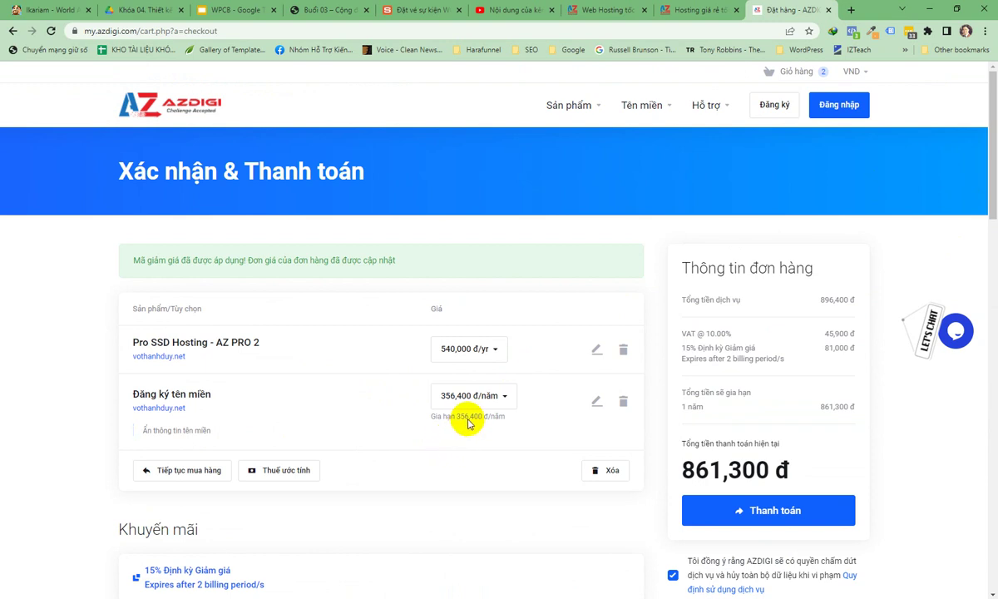
Log in to the AZDIGI client area with the email and account password from a saved LastPass entry
left_click(838, 106)
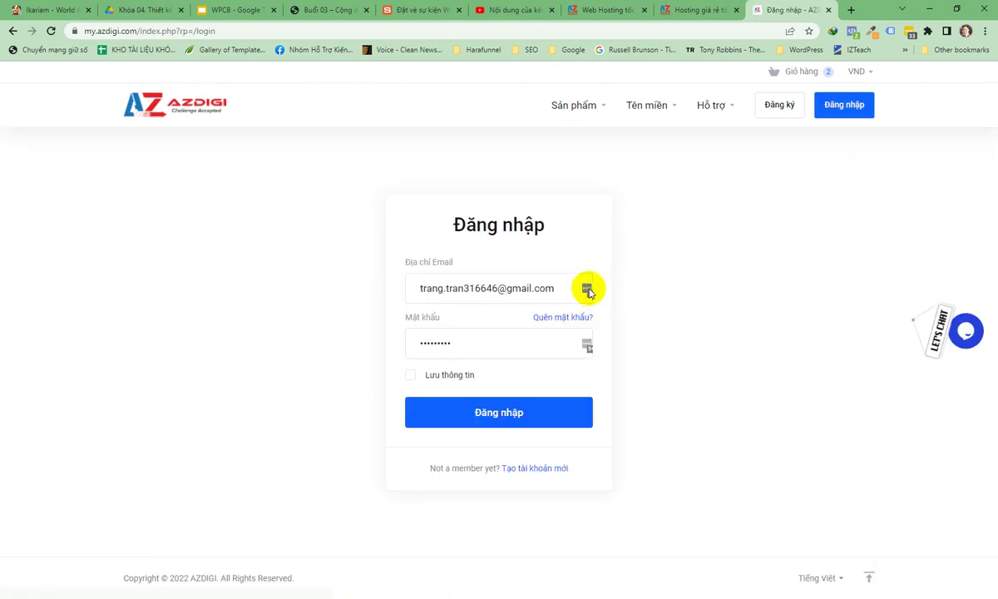
left_click(588, 291)
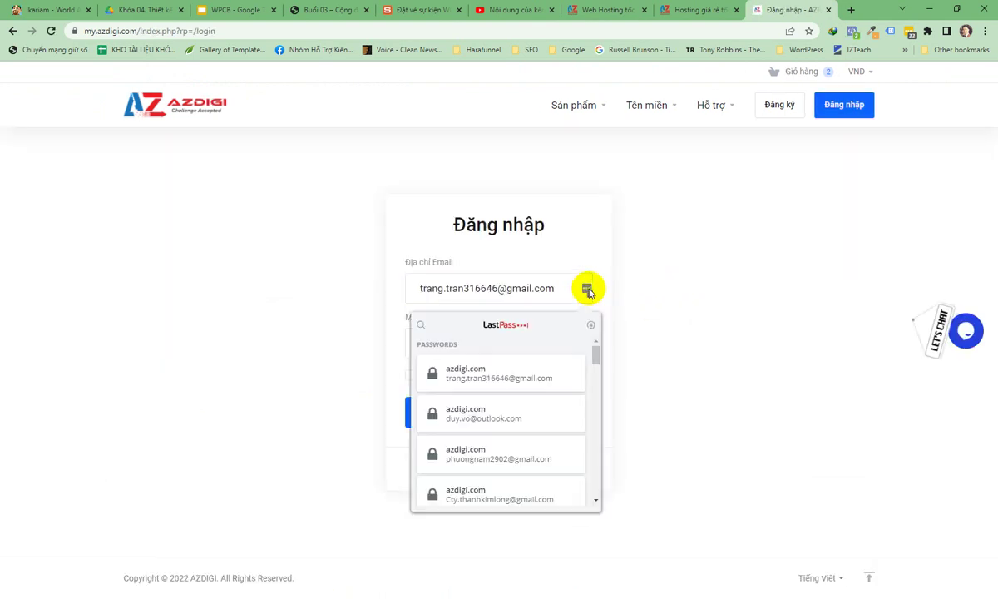
left_click(455, 415)
left_click(485, 408)
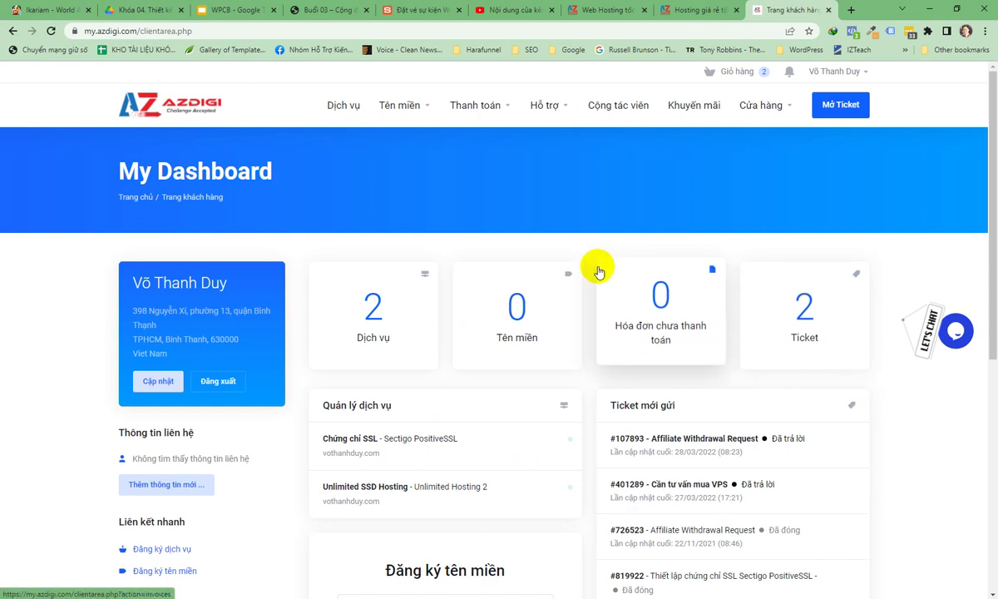
Open the list of services in the client area and look through its first and second pages
left_click(373, 338)
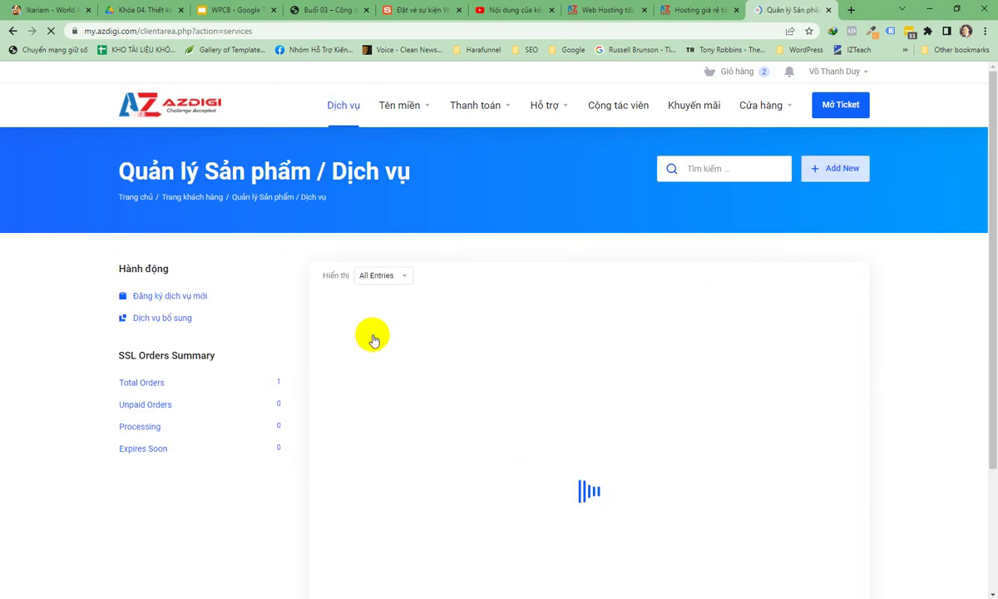
scroll(373, 341, "down", 4)
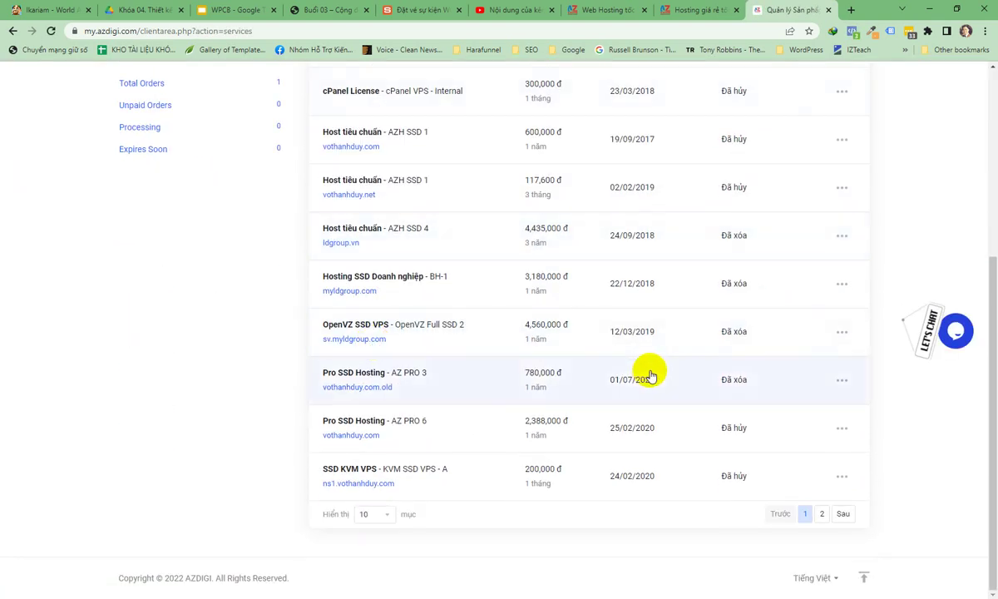
scroll(645, 374, "up", 4)
scroll(517, 452, "down", 3)
scroll(517, 451, "down", 1)
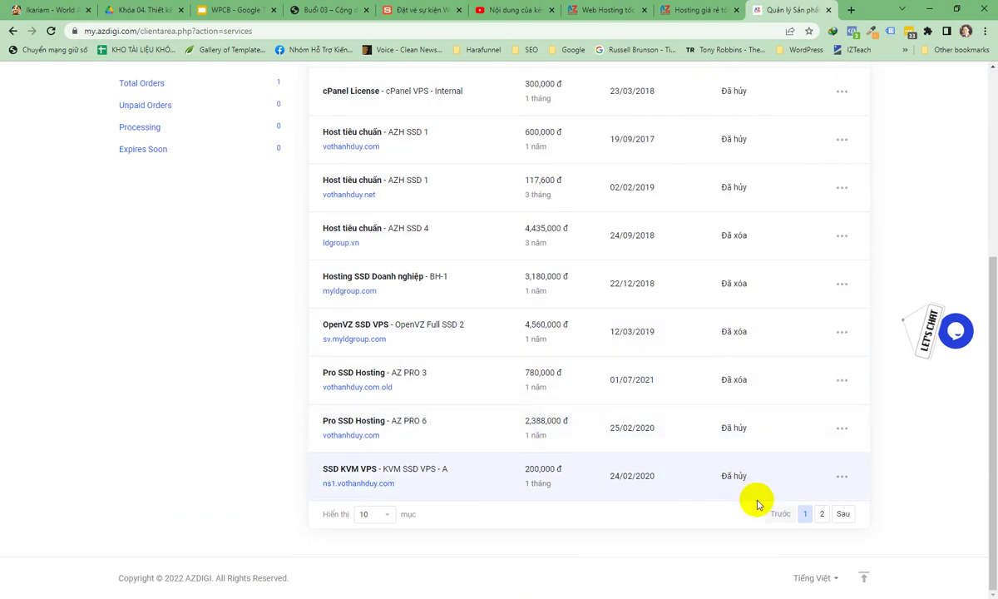
left_click(822, 510)
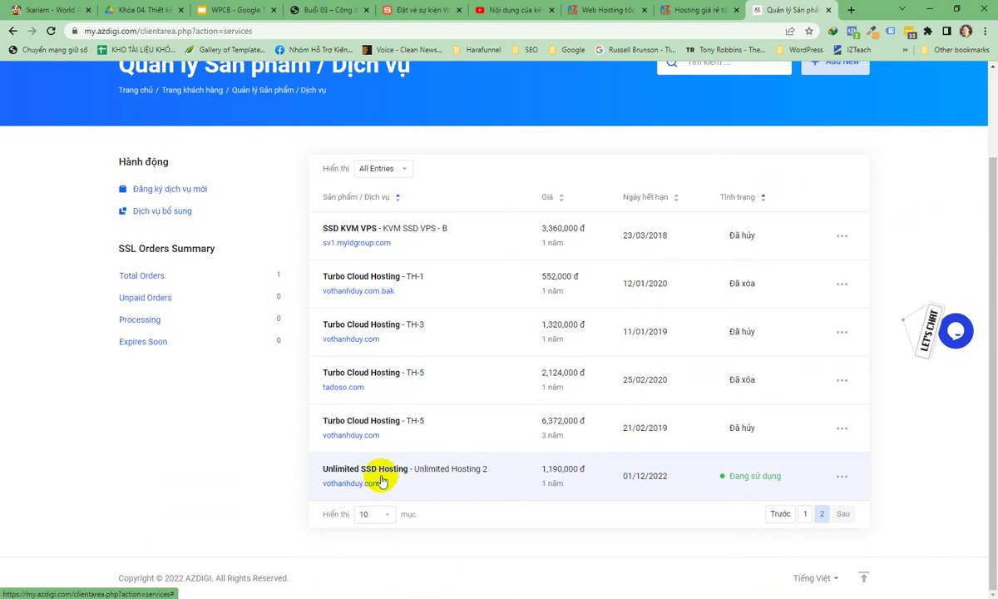
Open the details of the active Unlimited Hosting 2 service and examine its shortcuts and billing overview
left_click(441, 481)
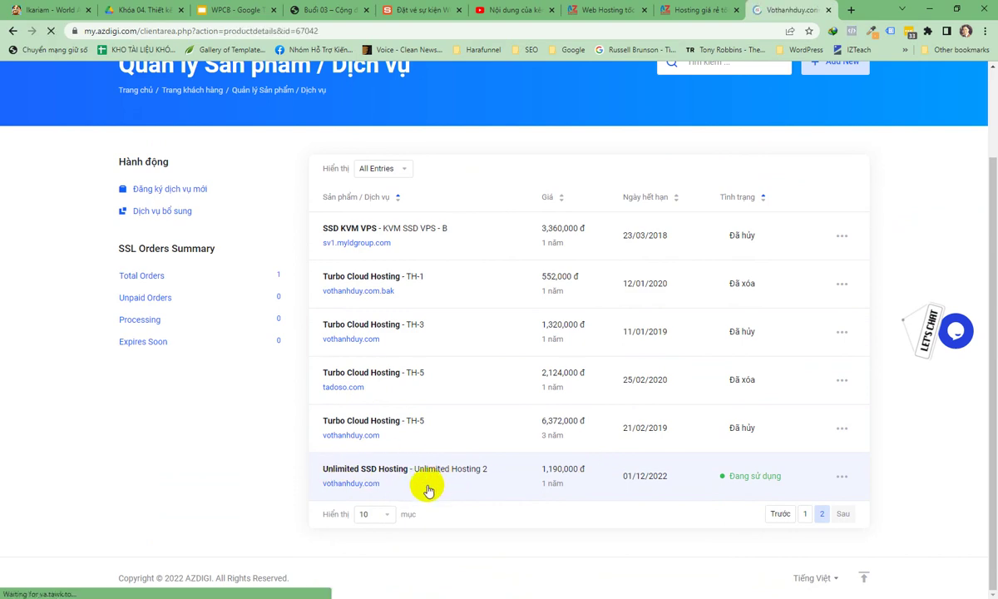
scroll(433, 486, "down", 3)
scroll(426, 489, "down", 5)
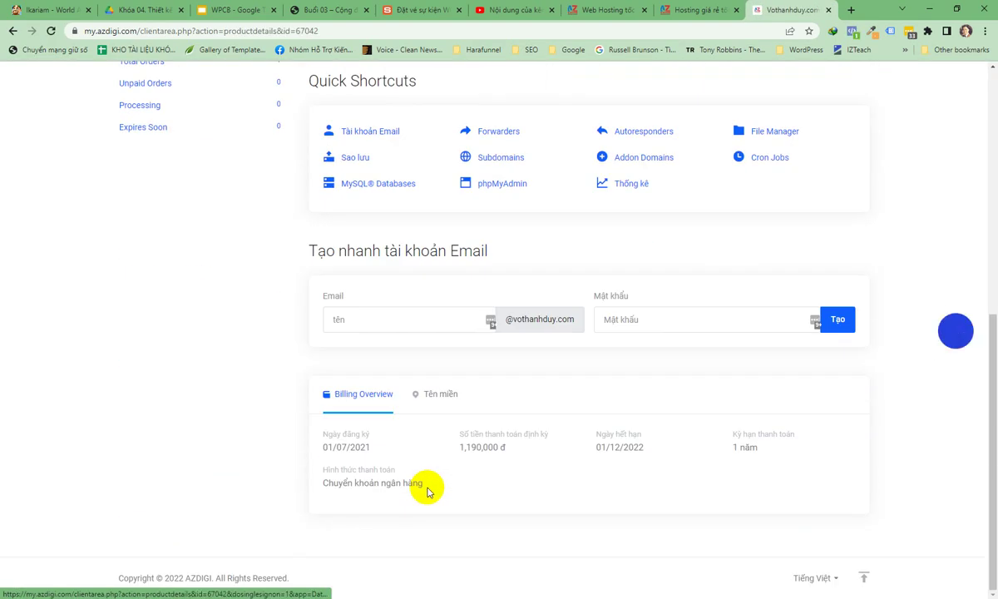
Log in to cPanel from the Unlimited Hosting 2 service page to view it, and close its tab
scroll(425, 491, "up", 1)
scroll(427, 491, "up", 5)
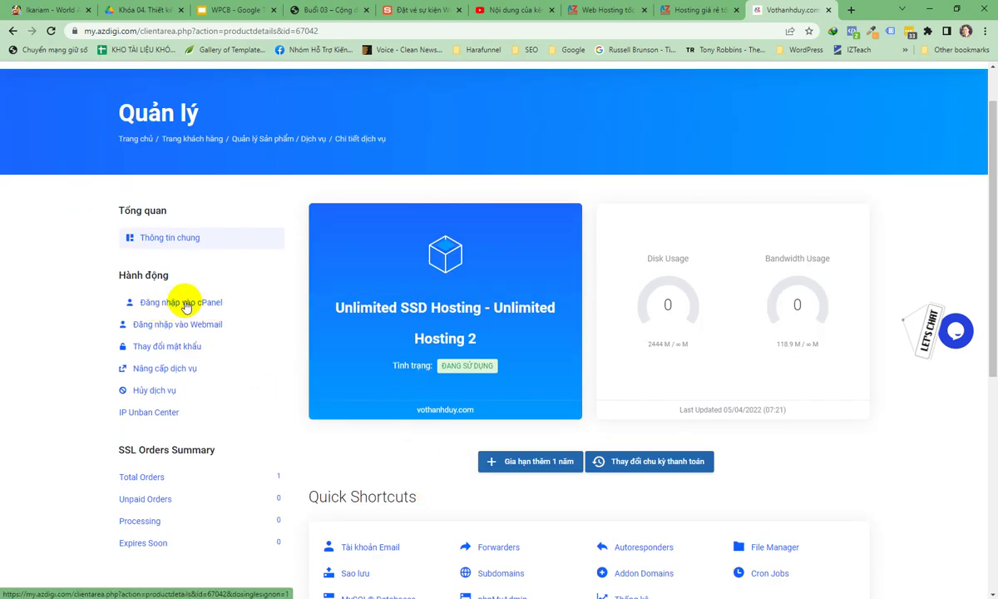
left_click(214, 303)
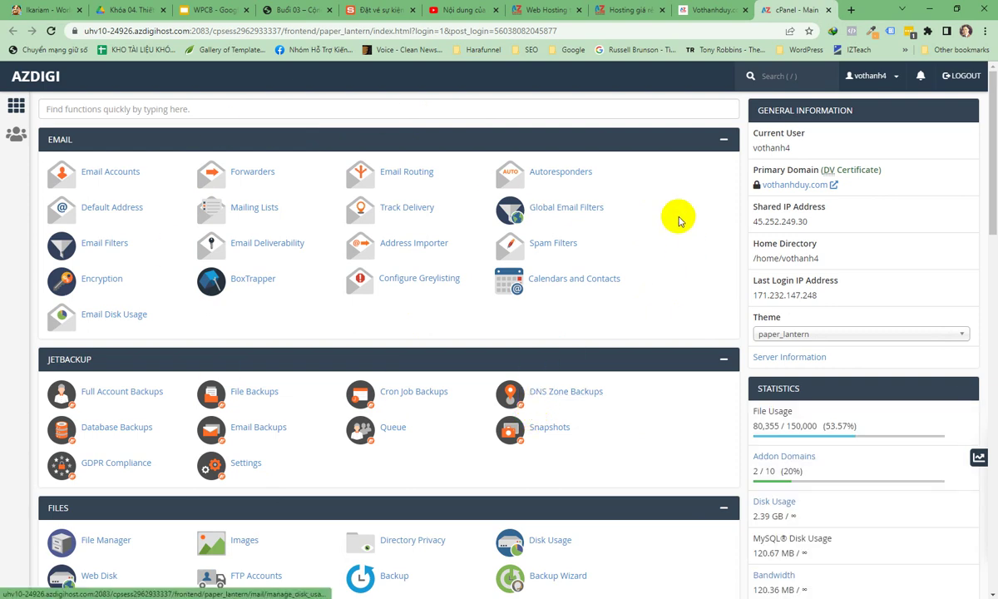
left_click(830, 10)
Open the live chat widget, look over its contact form fields and close it
mouse_move(953, 334)
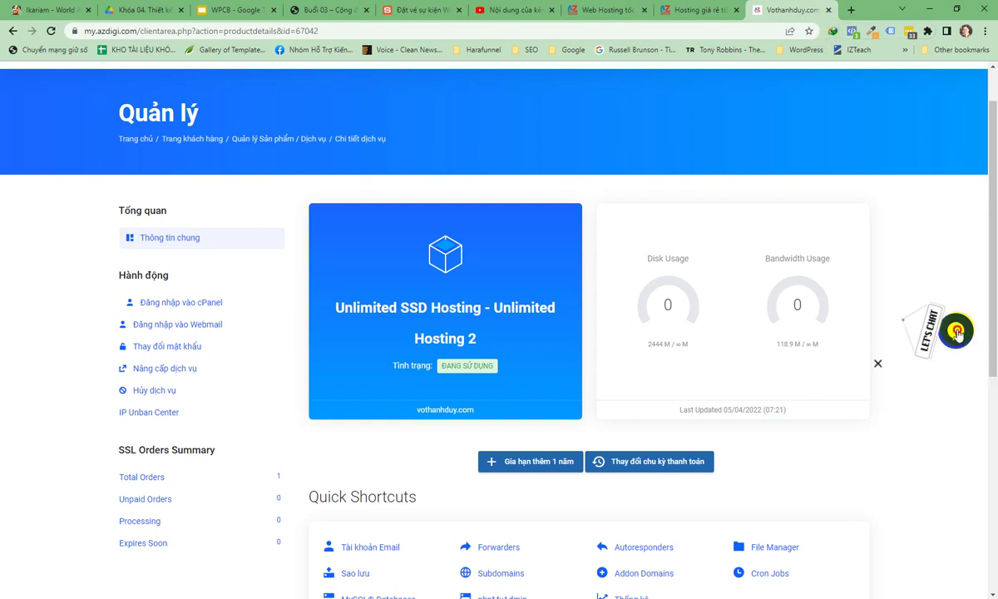
left_click(954, 333)
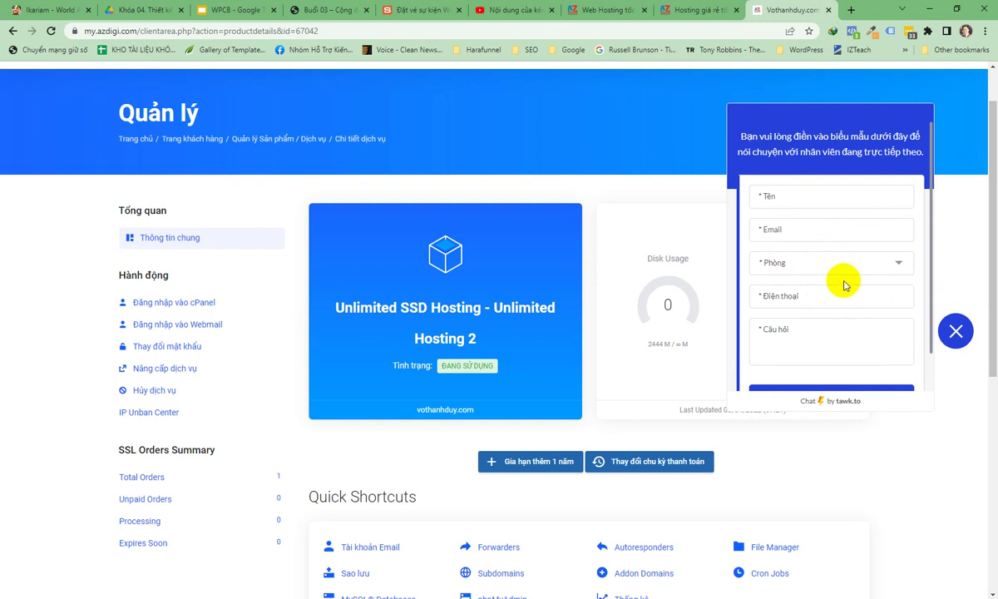
scroll(963, 331, "up", 1)
left_click(962, 330)
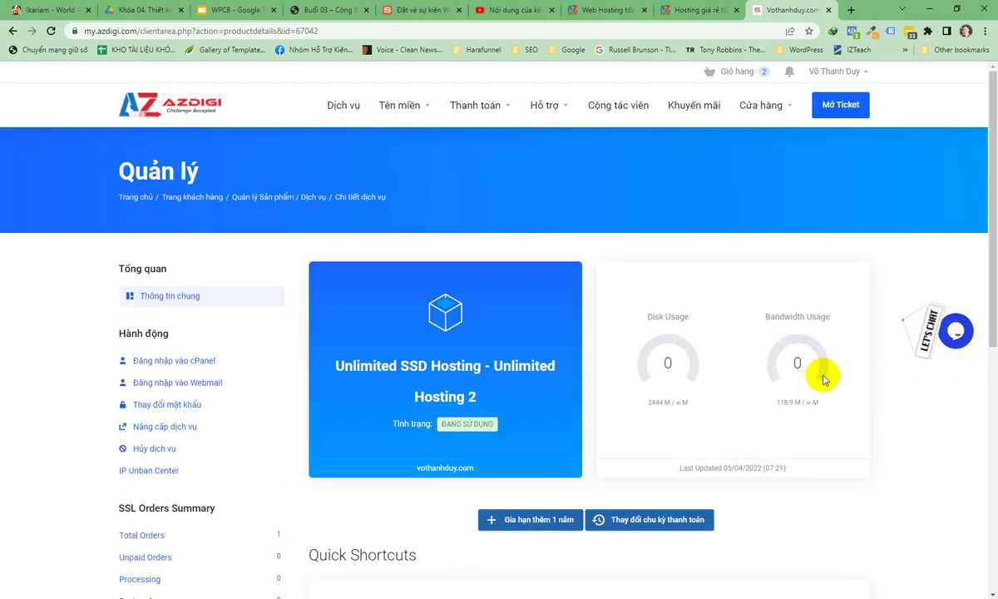
left_click(778, 251)
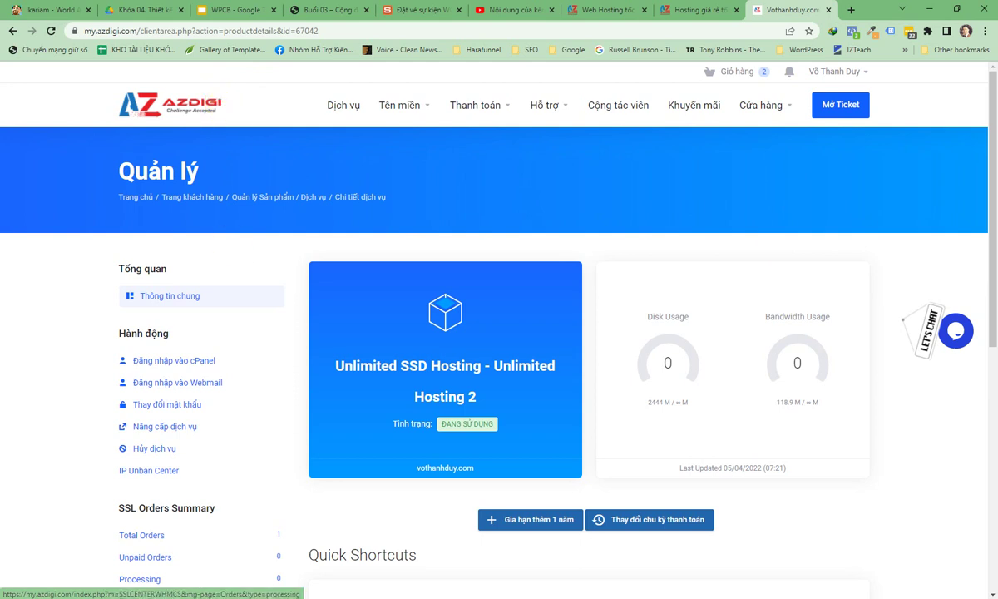
Switch to Notepad and add the line "tinohost" below the discount code
key("alt+Tab")
left_click(516, 340)
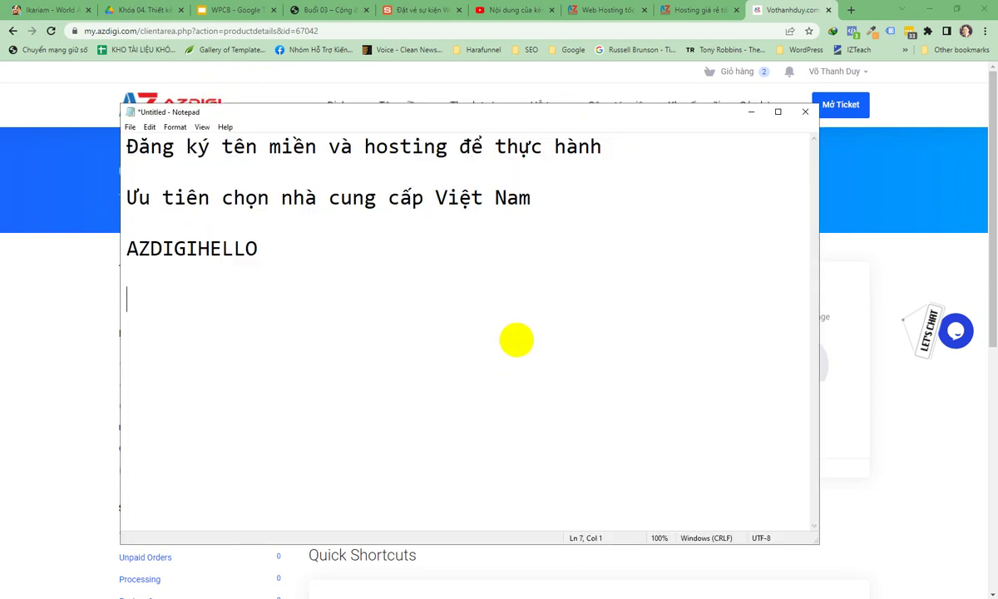
type("tinohost")
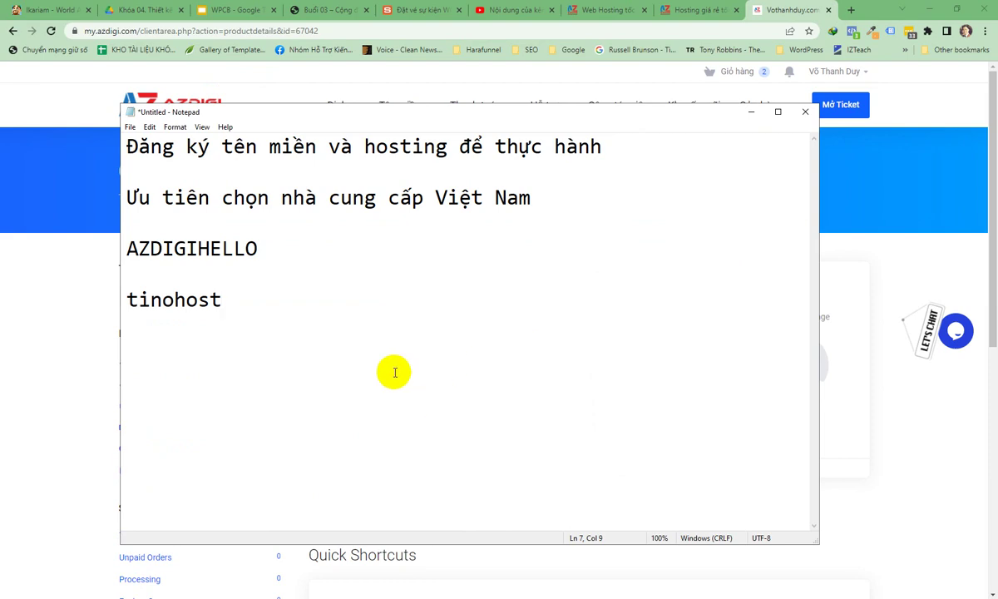
Copy "tinohost" from the notes, search Google for it in the browser, and close that tab
double_click(196, 297)
key("ctrl+c")
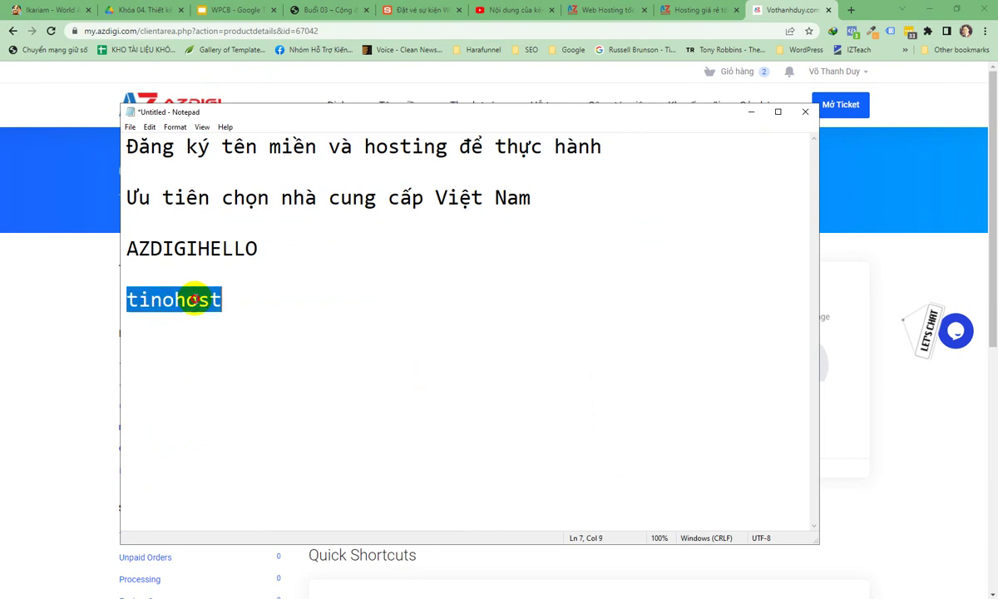
left_click(779, 10)
left_click(735, 30)
key("ctrl+v")
key("Return")
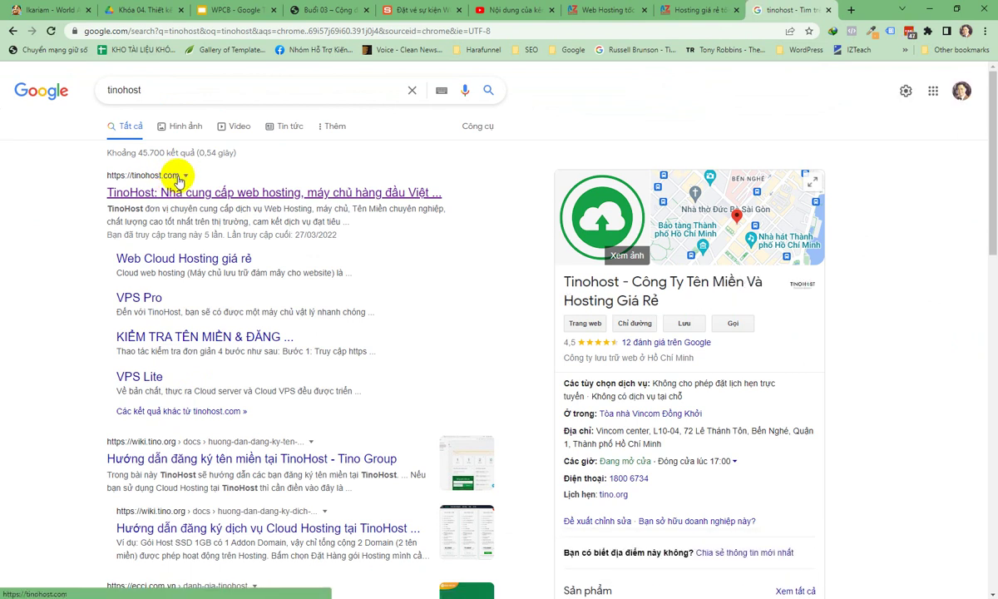
left_click(830, 10)
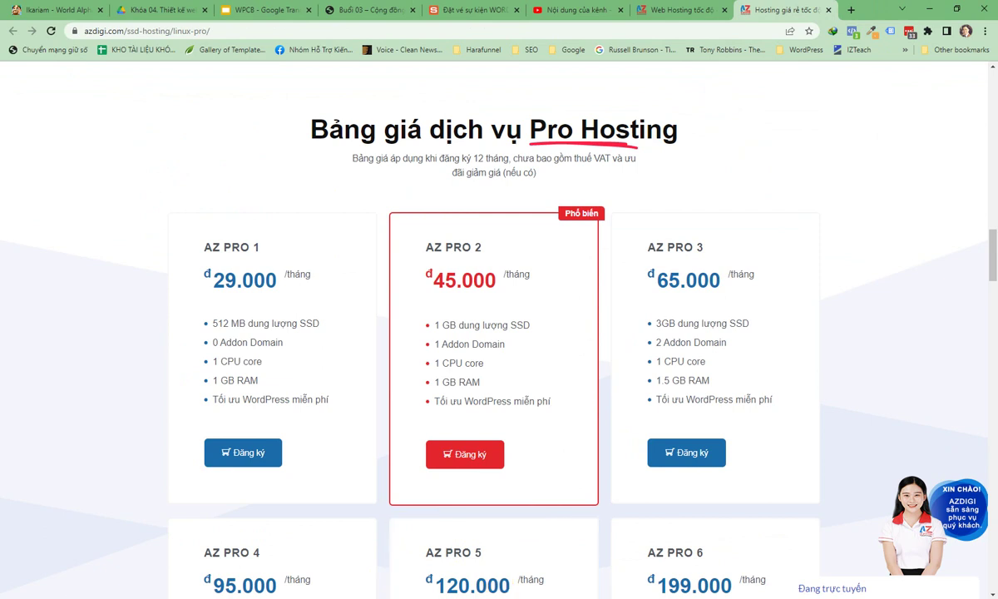
Switch to Notepad and replace all the notes with the heading "Lưu ý:"
left_click(98, 597)
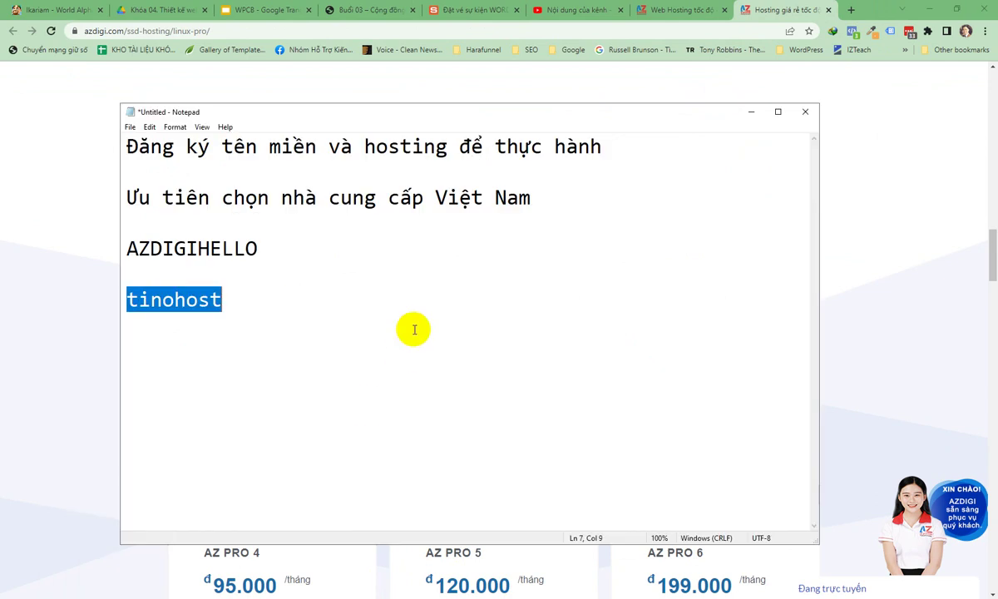
left_click(383, 349)
key("ctrl+a")
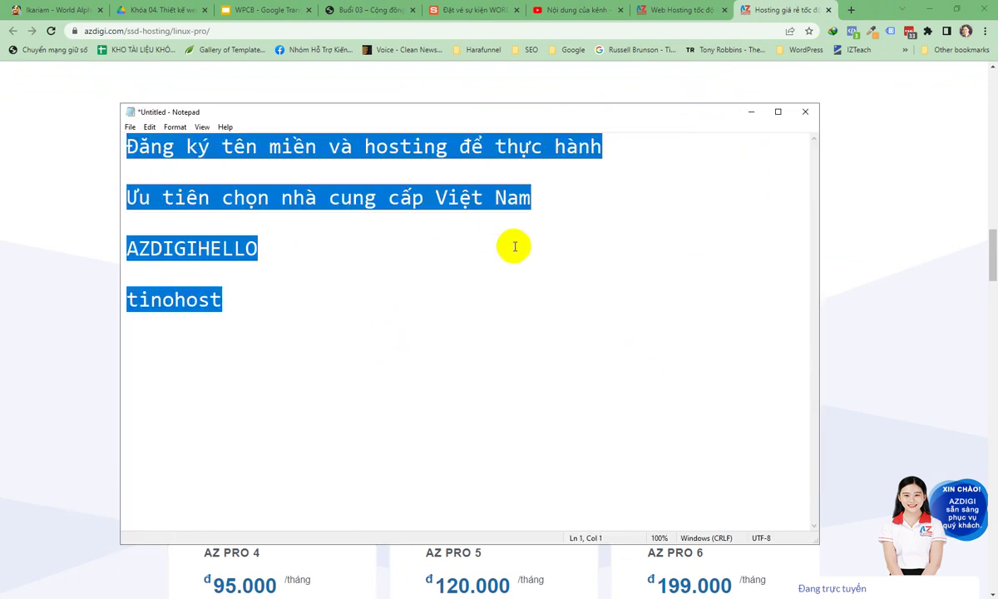
key("Delete")
type("Lưu ý:")
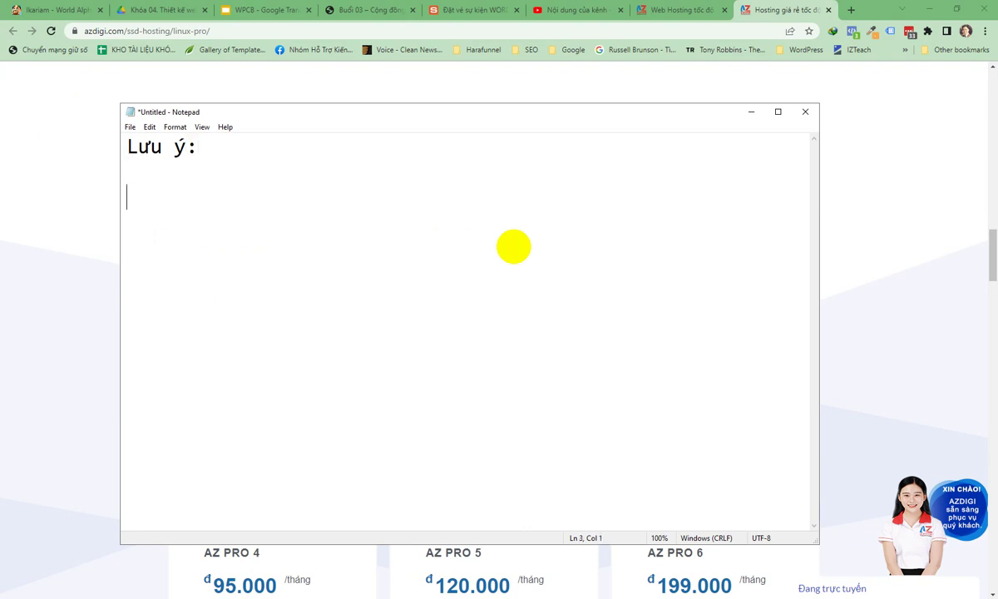
Write "Anh chị đã có sẵn tên miền rồi mà chưa có hosting thì chỉ cần mua hosting" under the heading
type("nh chị đa")
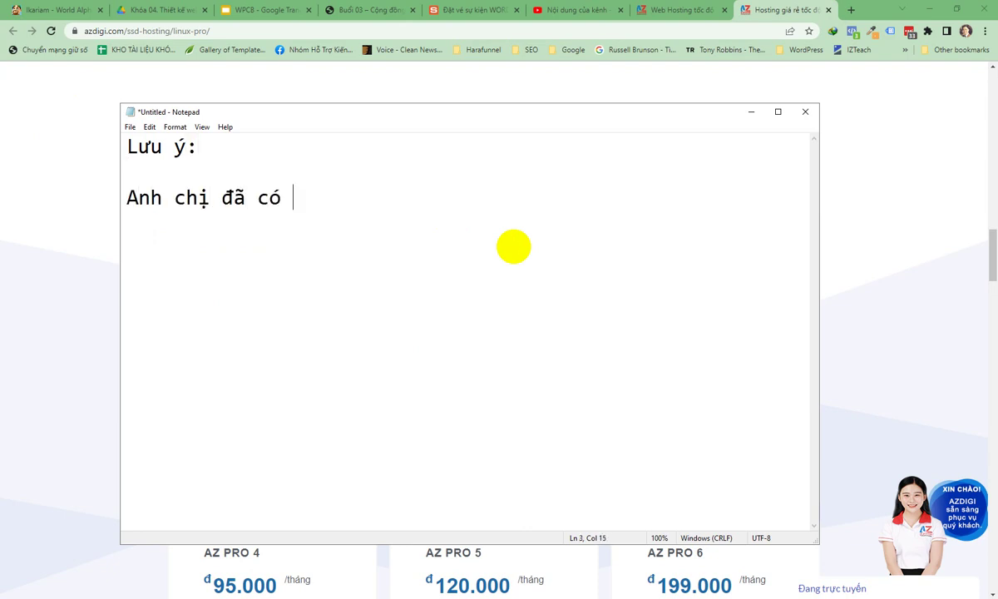
type(" có săn tiên miền")
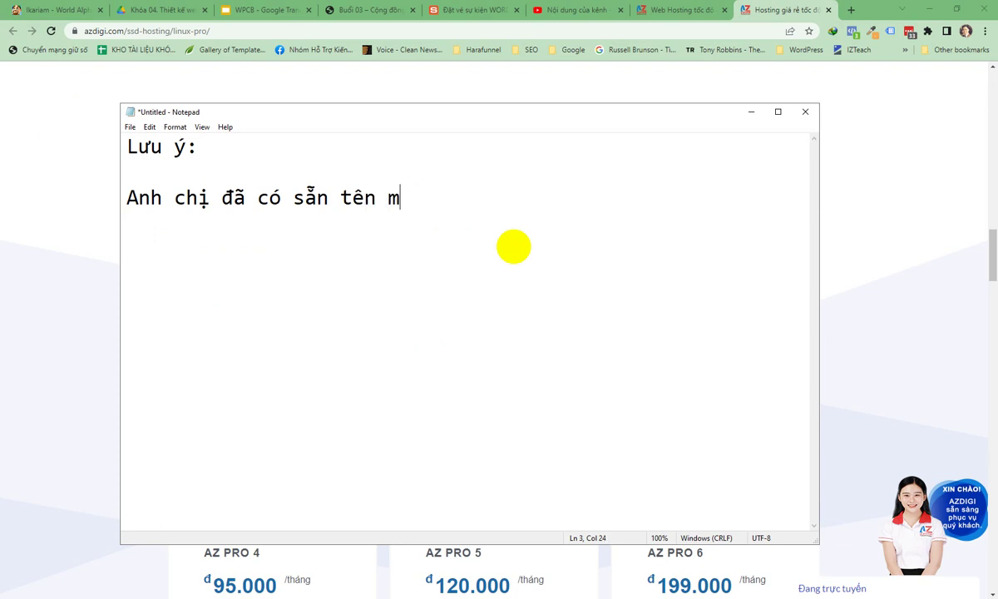
type("iền rồi")
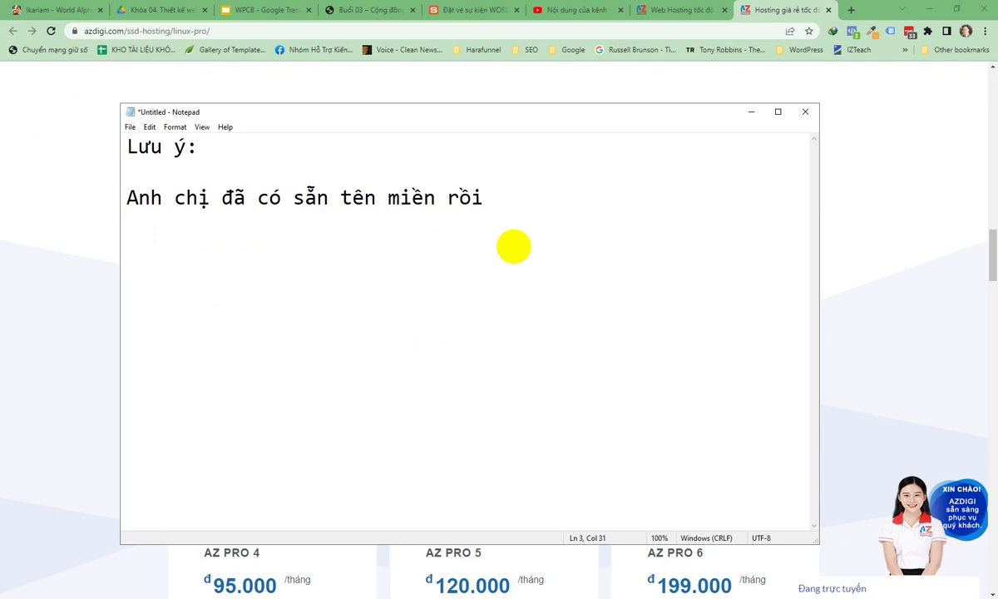
type("có hos")
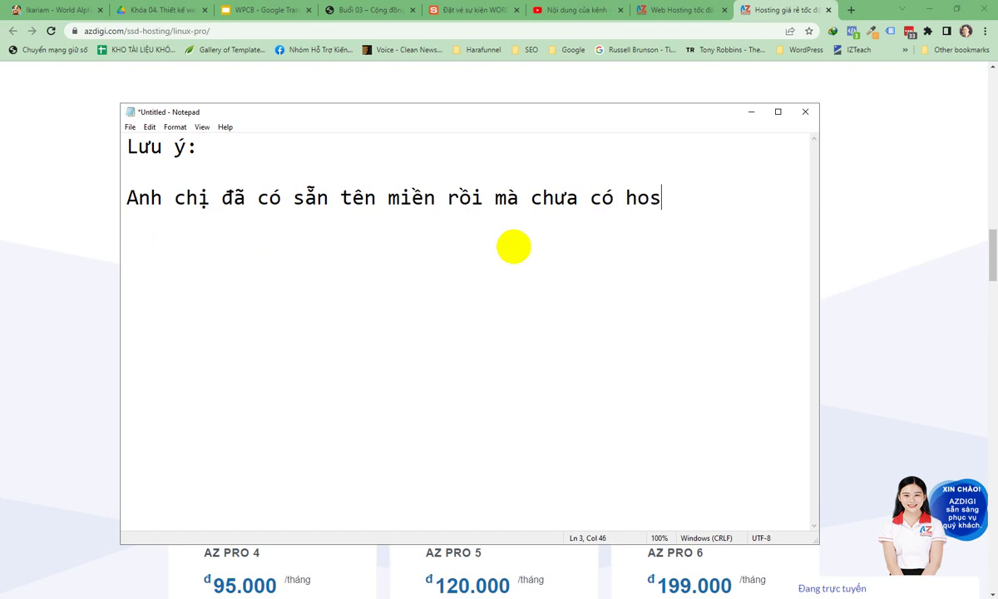
type("ting thì chu")
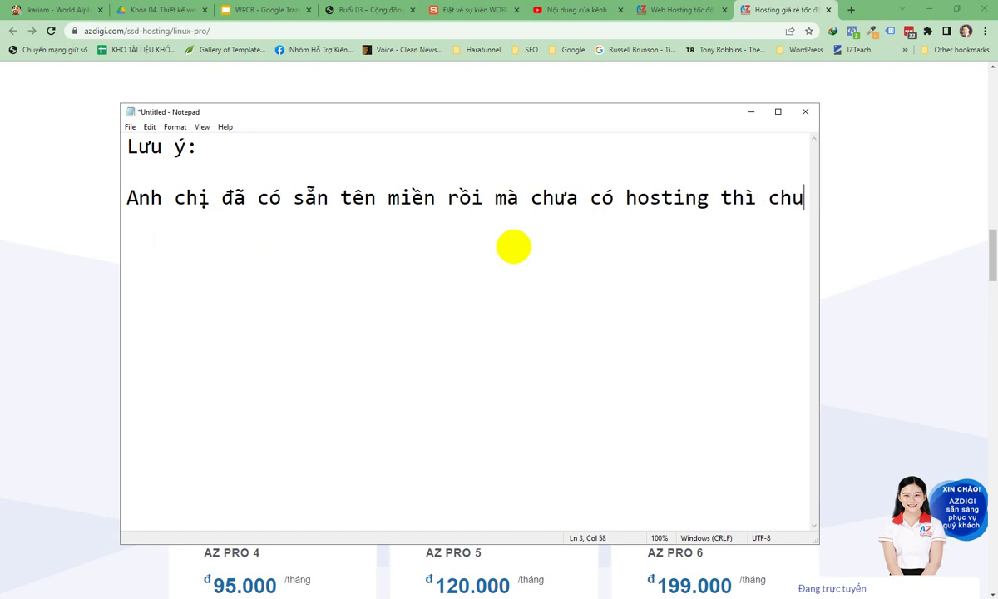
key("BackSpace")
type("ỉ cần mua hosting")
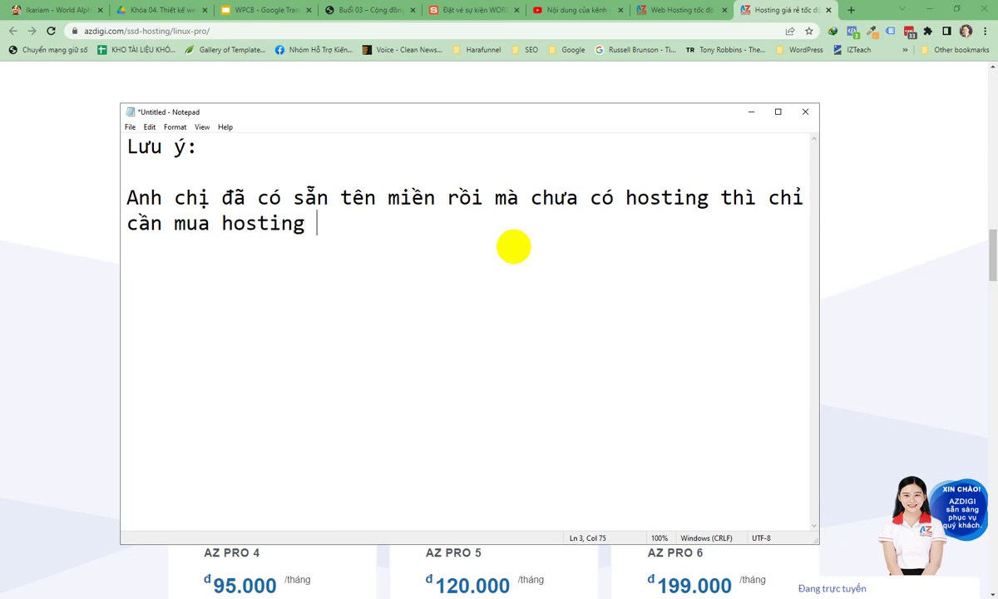